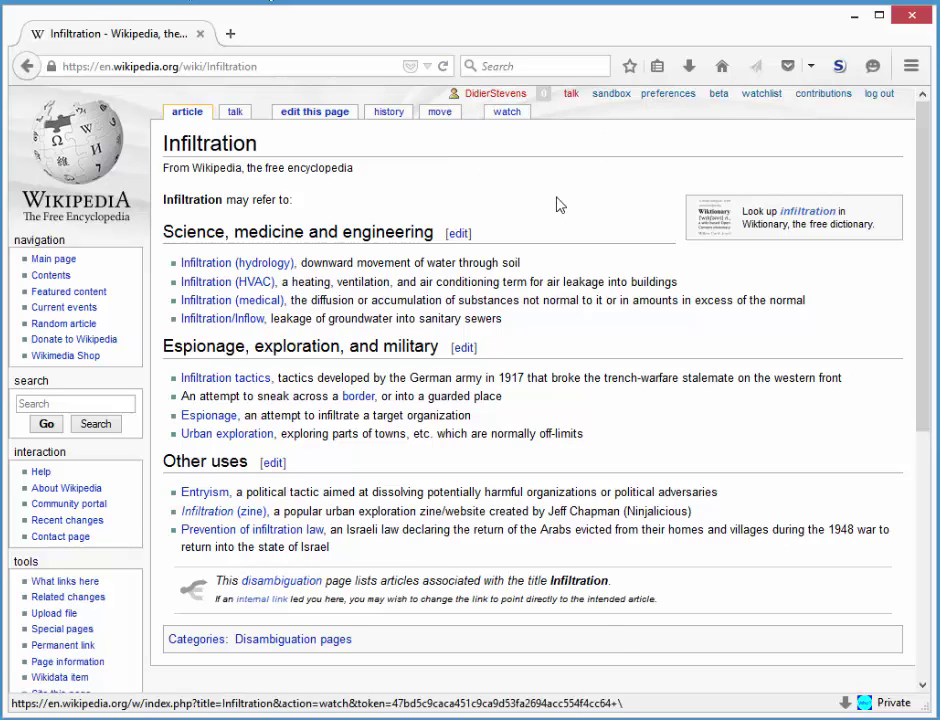
Open the sandbox's 20:32, 2 March 2015 revision from its history and view the Dialog42.exe hex dump
left_click(613, 100)
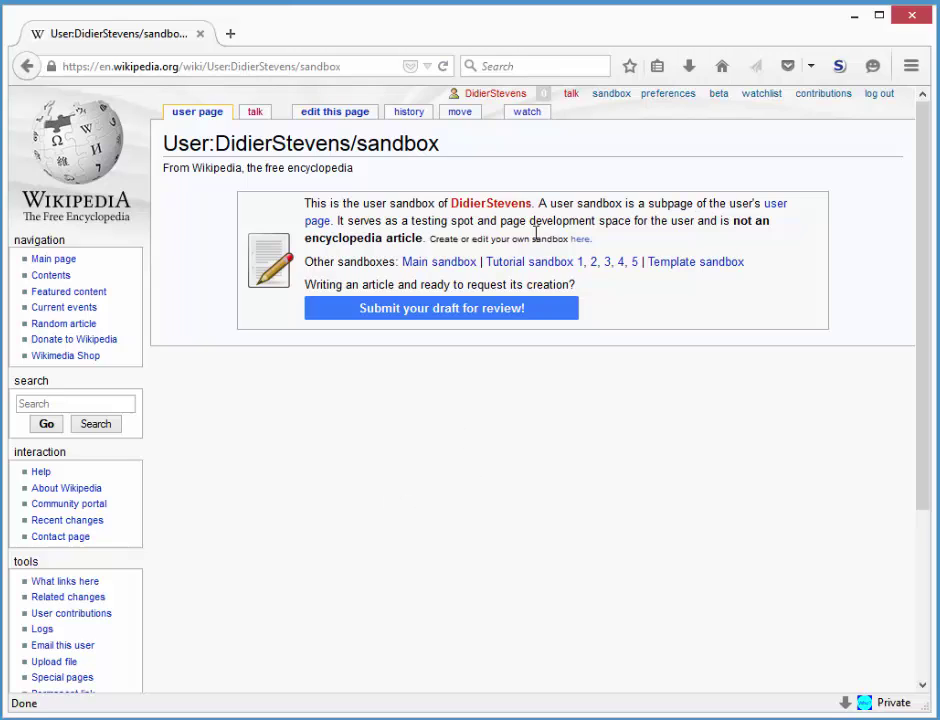
left_click(410, 116)
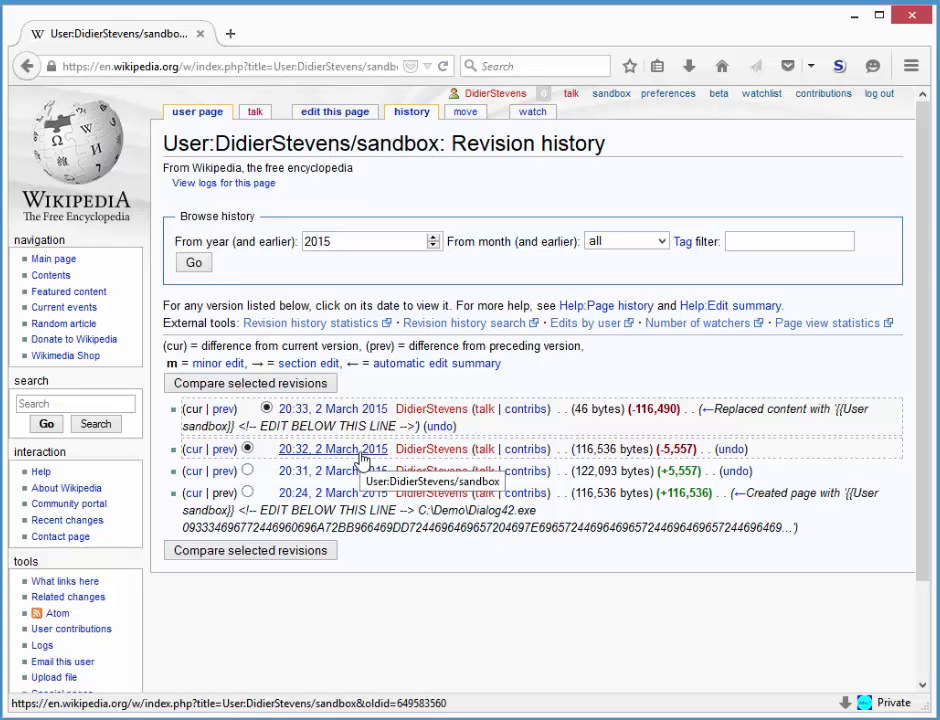
left_click(362, 455)
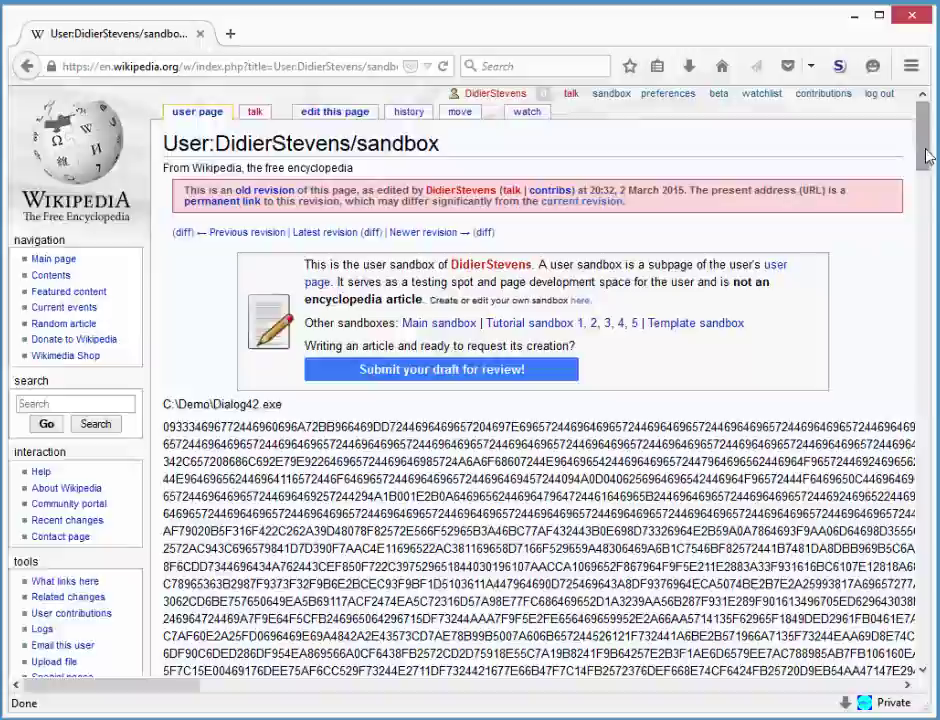
mouse_move(927, 160)
left_mouse_down()
mouse_move(930, 665)
mouse_move(910, 143)
left_mouse_up()
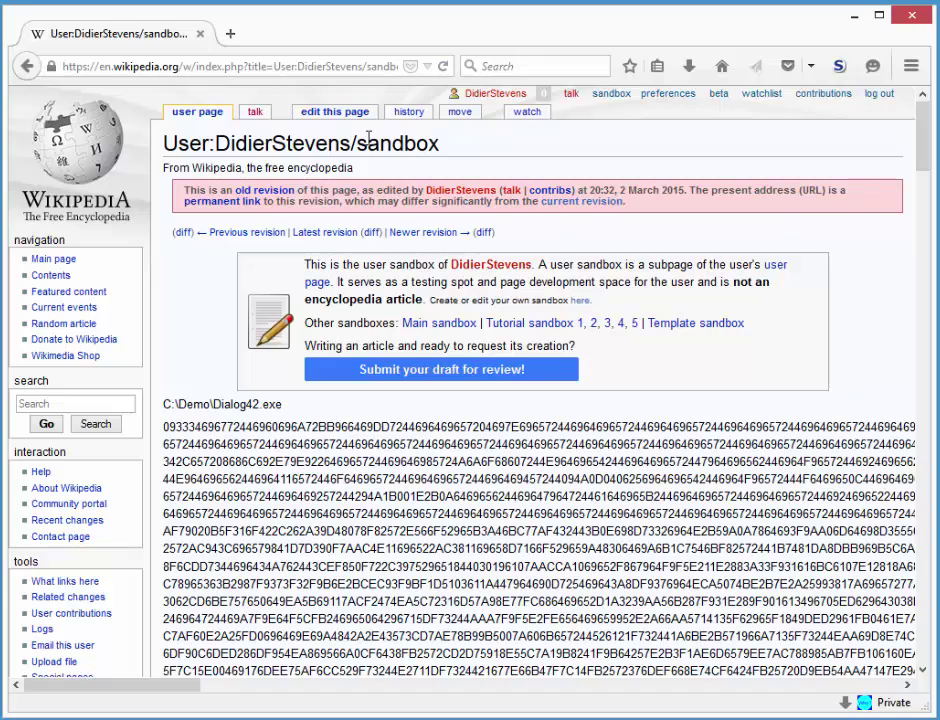
Edit the old revision and copy its wikitext from the C:\Demo\Dialog42.exe line to the last hex line
left_click(342, 115)
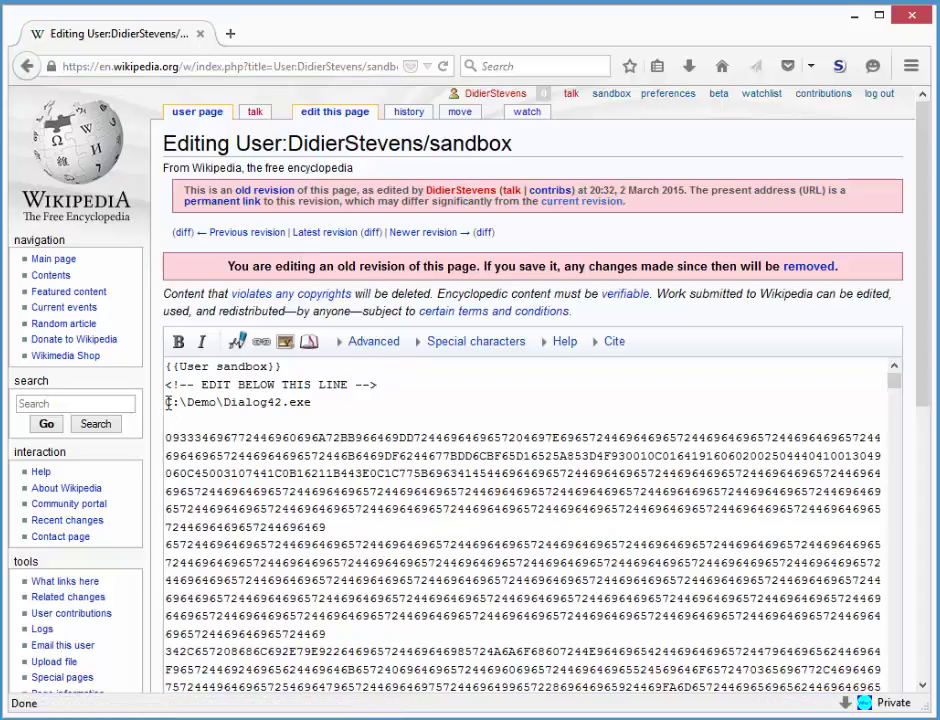
left_click_drag(166, 402, 245, 692)
key("ctrl+c")
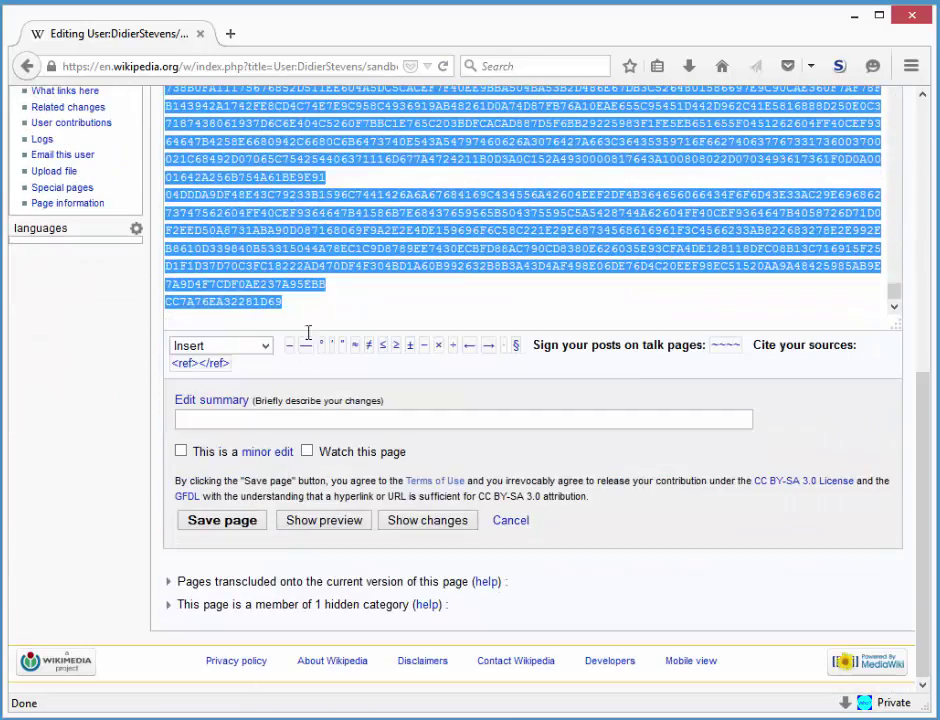
mouse_move(245, 688)
left_mouse_down()
mouse_move(328, 282)
mouse_move(344, 308)
left_mouse_up()
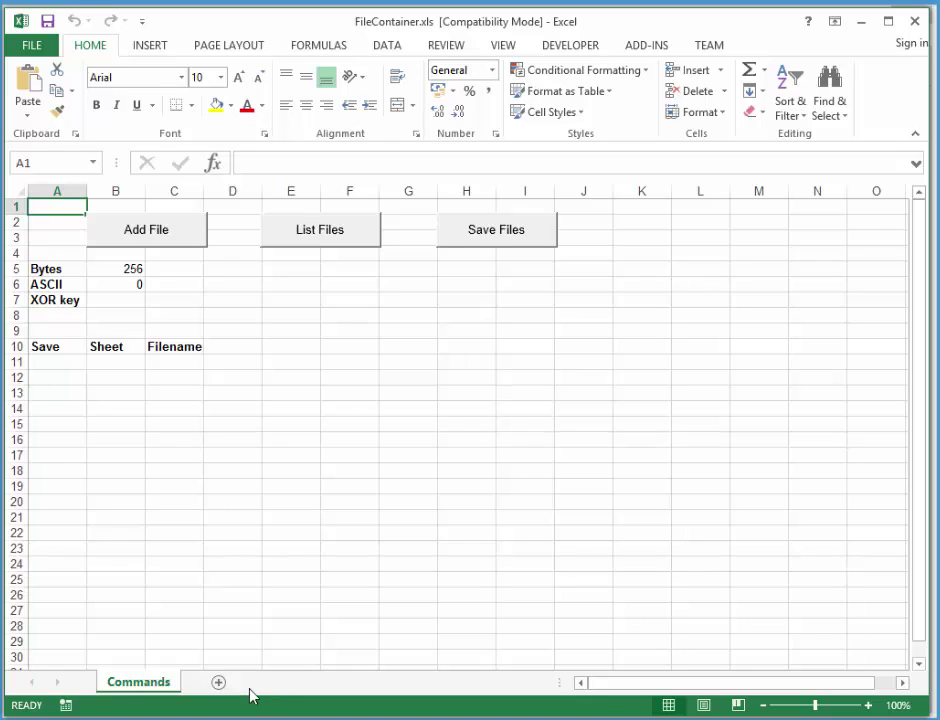
Add a sheet named File0001 and paste the Dialog42.exe path and hex lines starting at A1
left_click(218, 684)
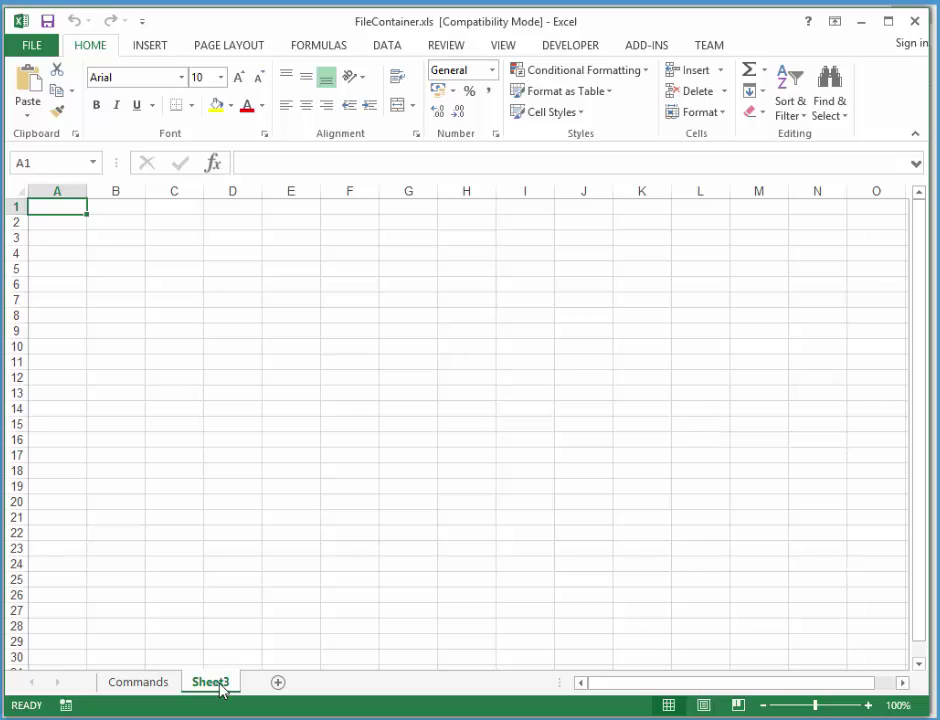
double_click(212, 682)
type("Fi")
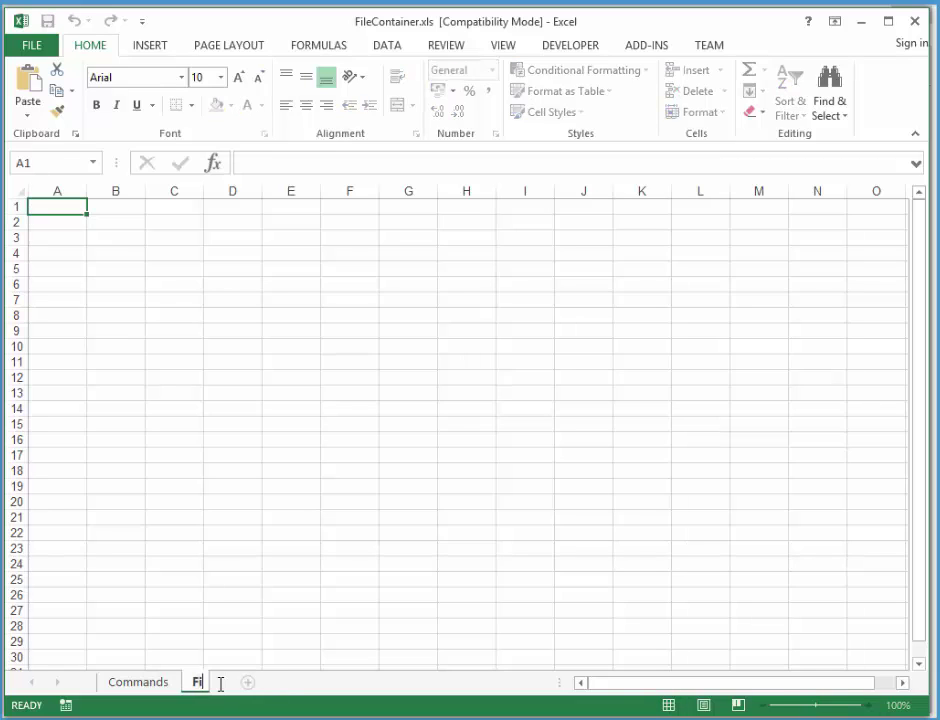
type("le0001")
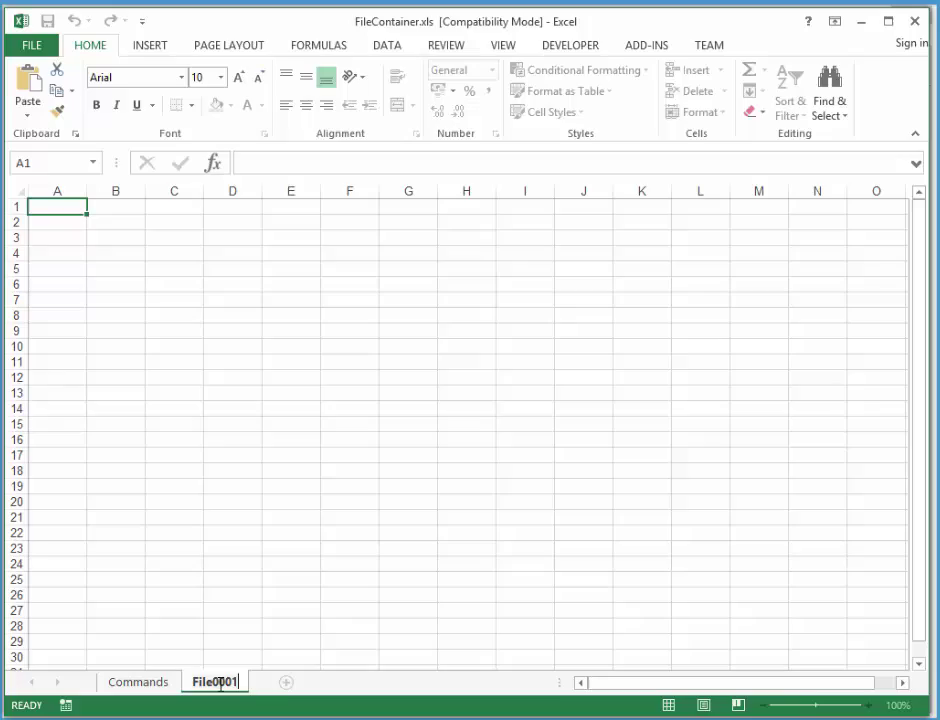
key("Return")
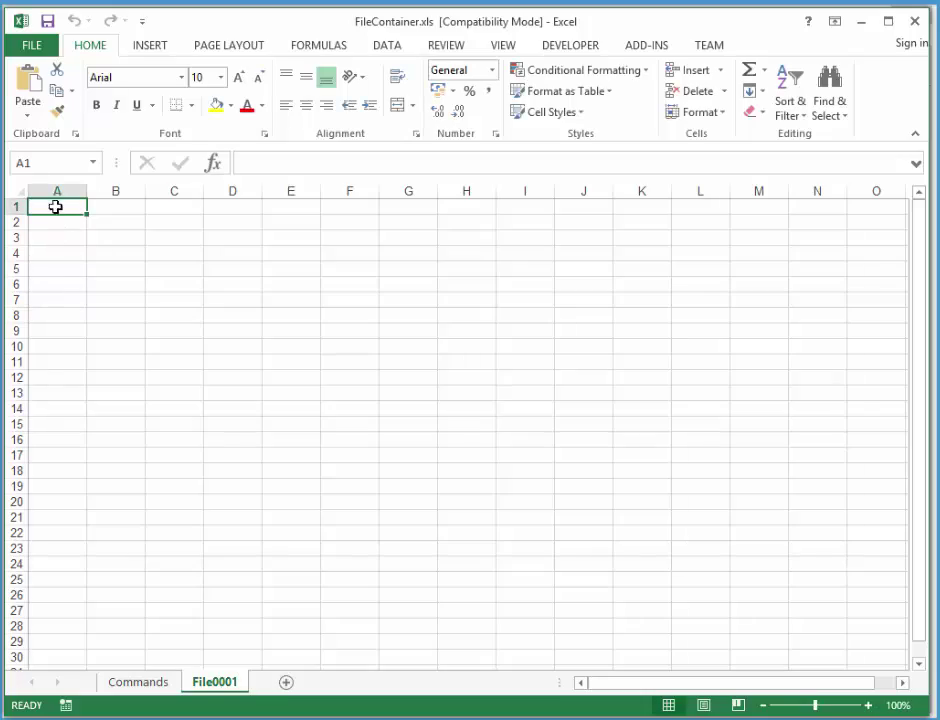
key("ctrl+v")
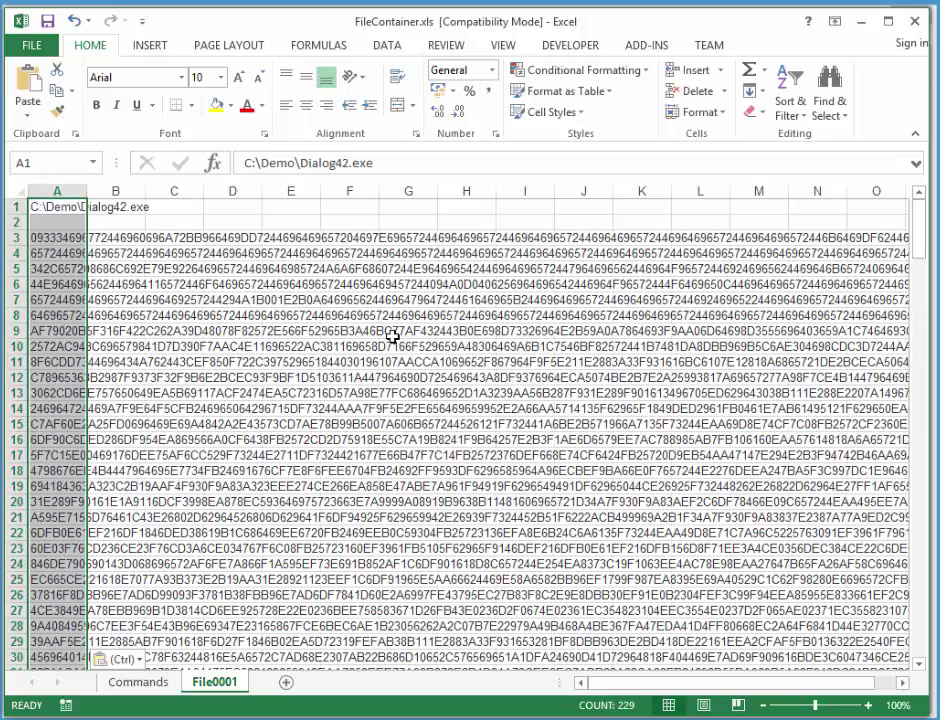
key("ctrl+Home")
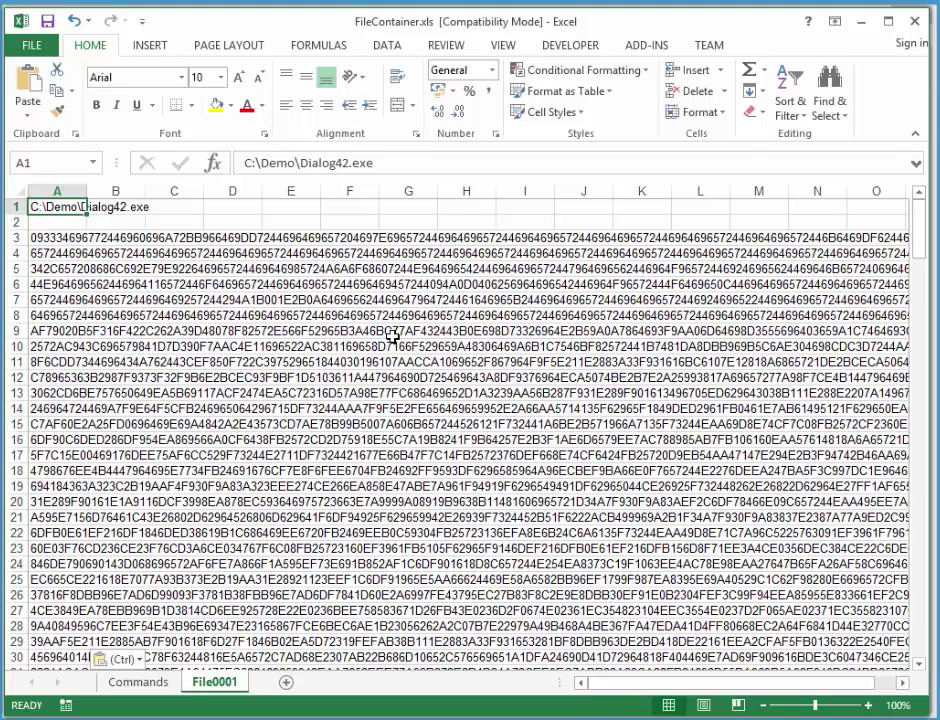
On the Commands sheet, list stored files so File0001 shows C:\Demo\Dialog42.exe in row 11
left_click(165, 683)
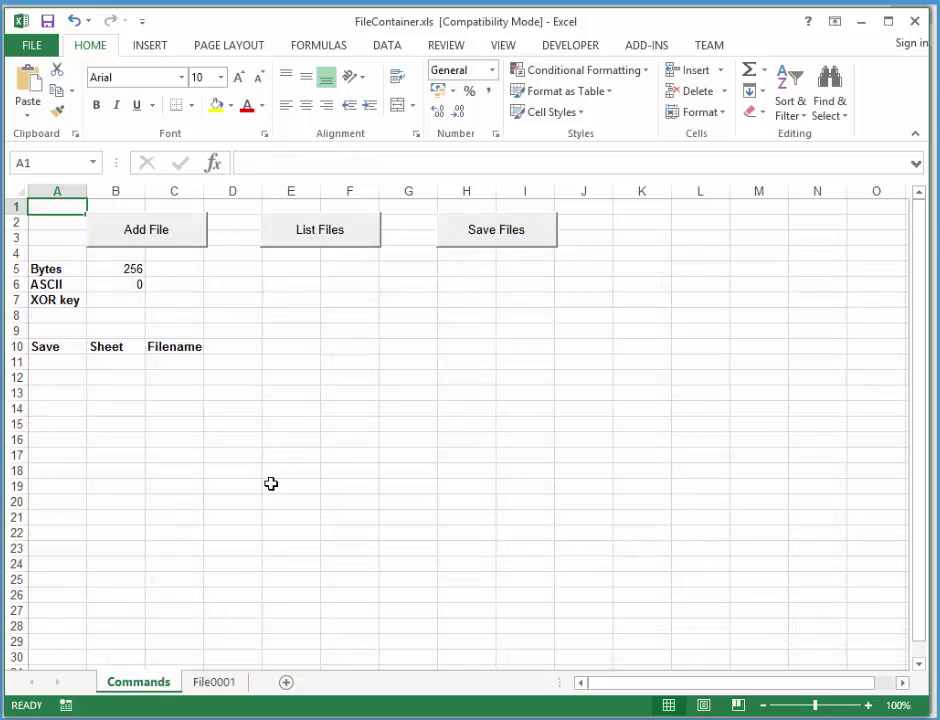
left_click(320, 232)
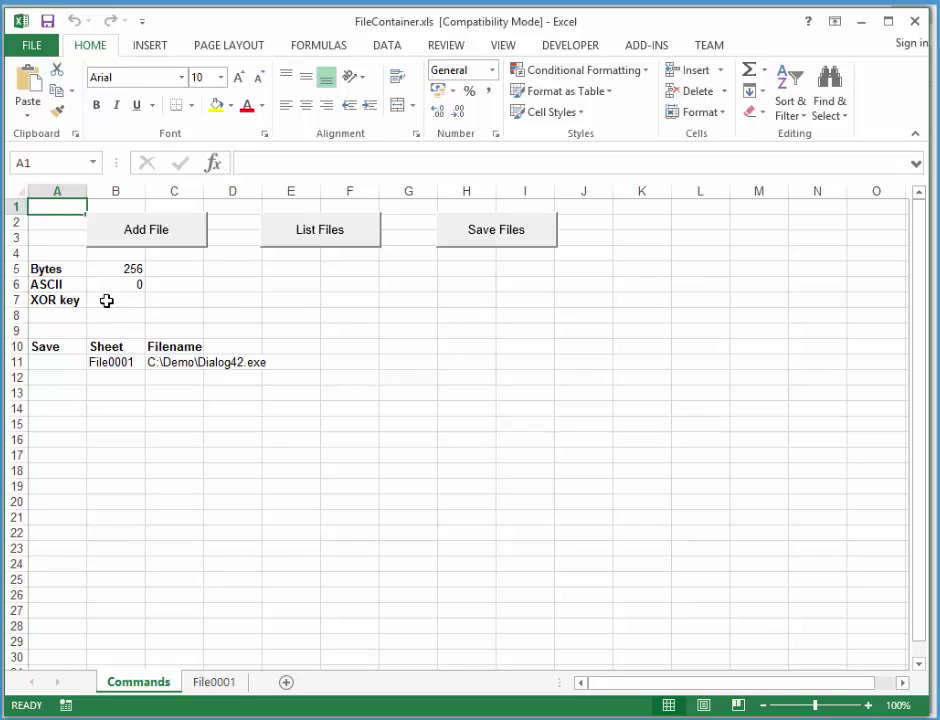
left_click(106, 300)
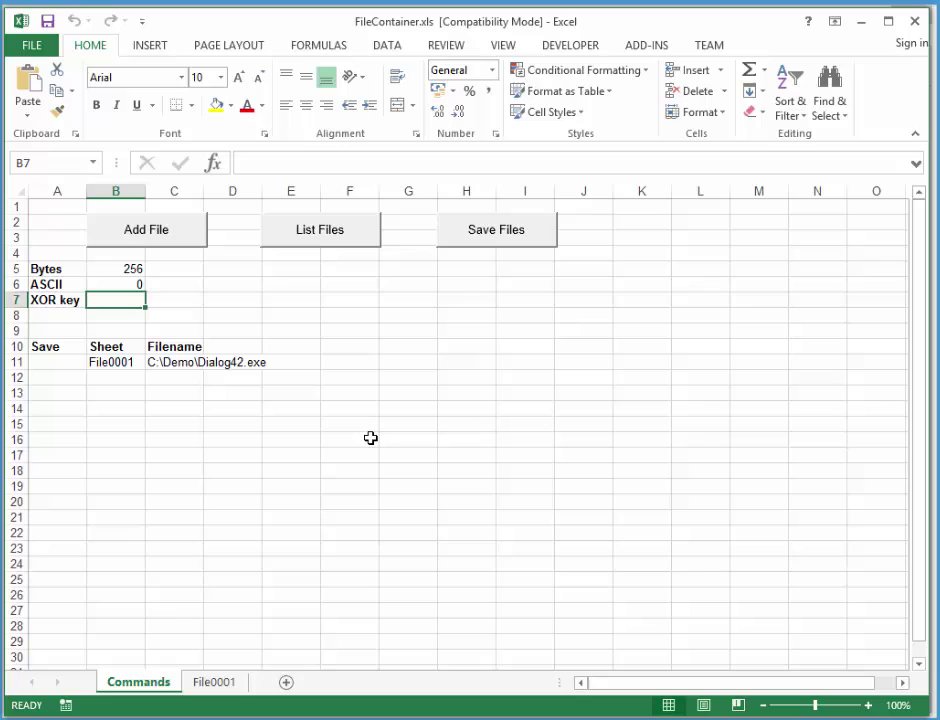
type("Didier")
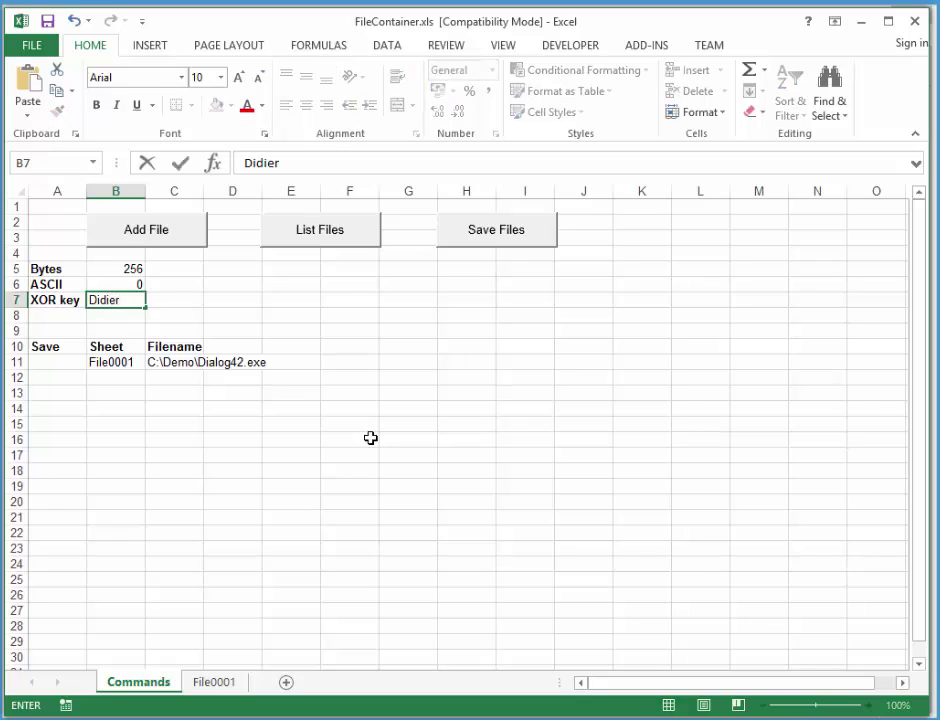
key("Return")
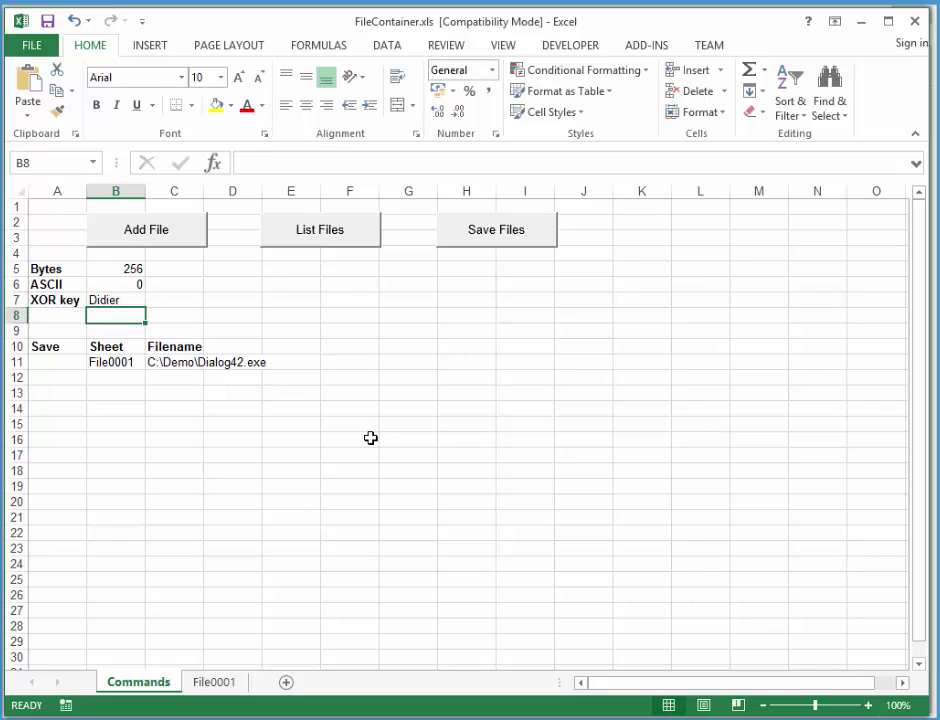
left_click(54, 361)
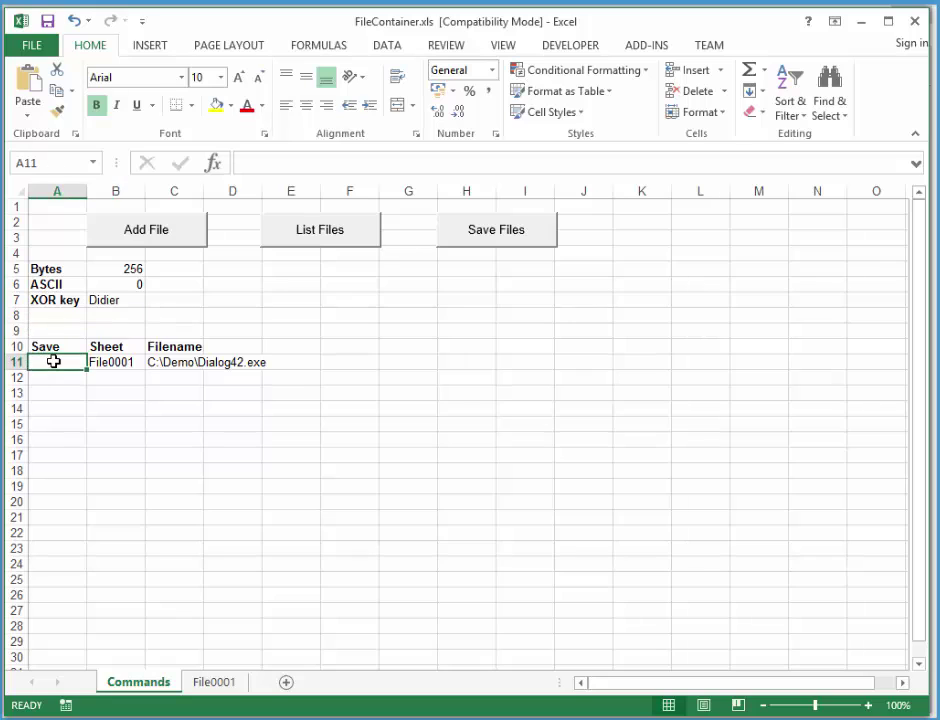
type("x")
key("Return")
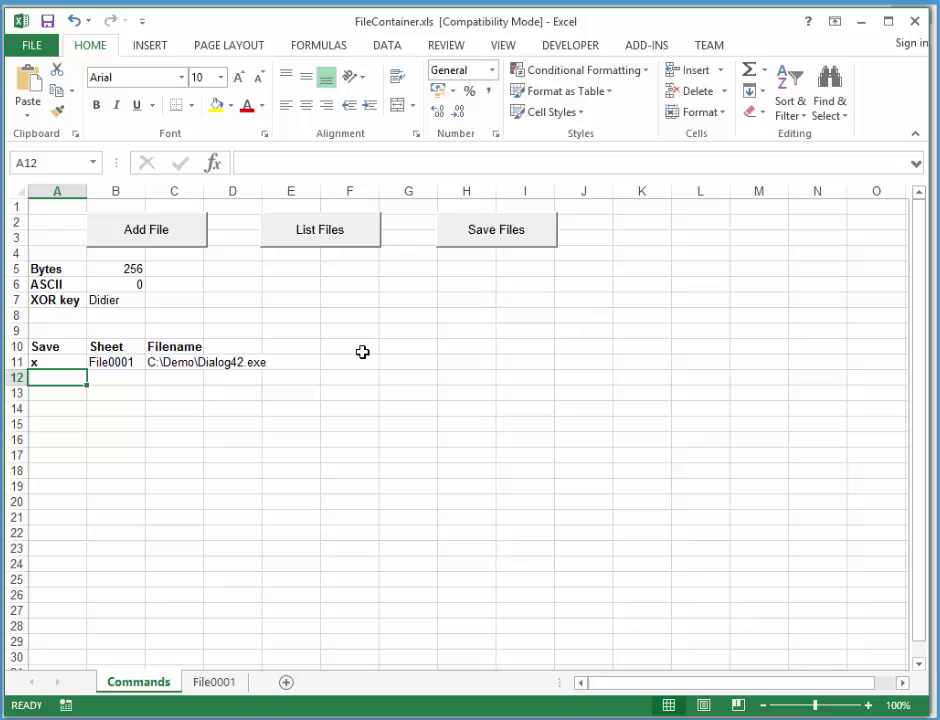
Save the marked File0001 contents as Dialog42.exe in C:\Demo by appending .exe to the name
left_click(500, 245)
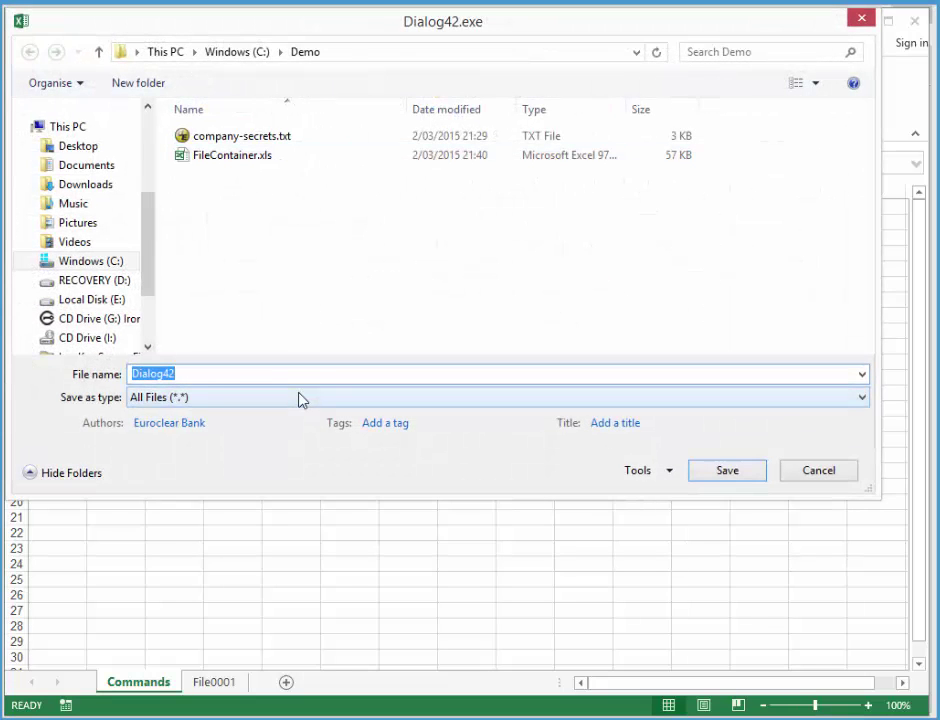
left_click(329, 373)
type(".exe")
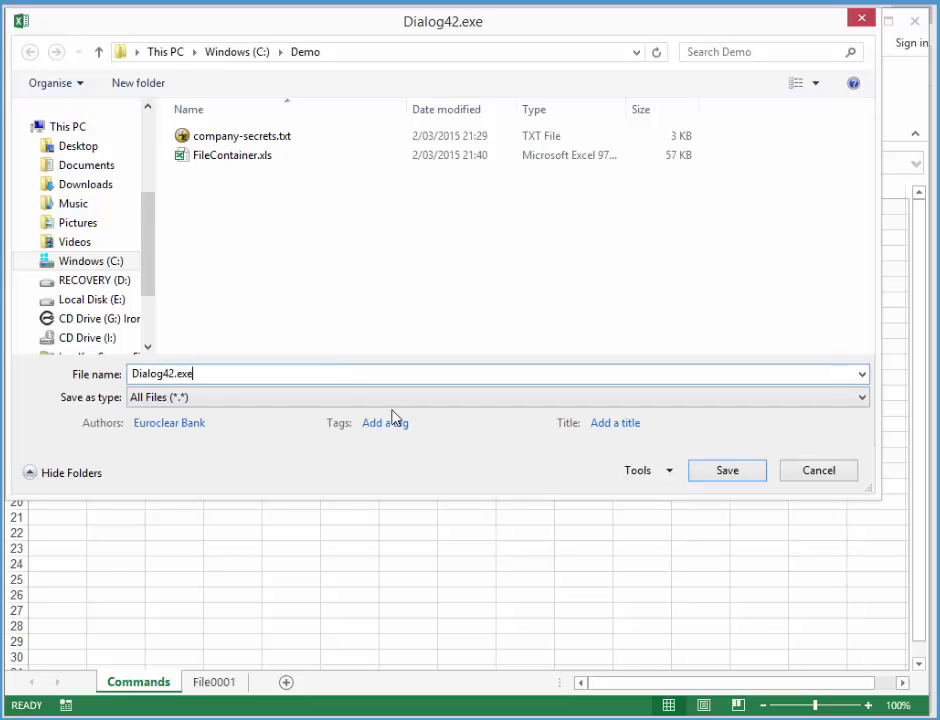
left_click(724, 474)
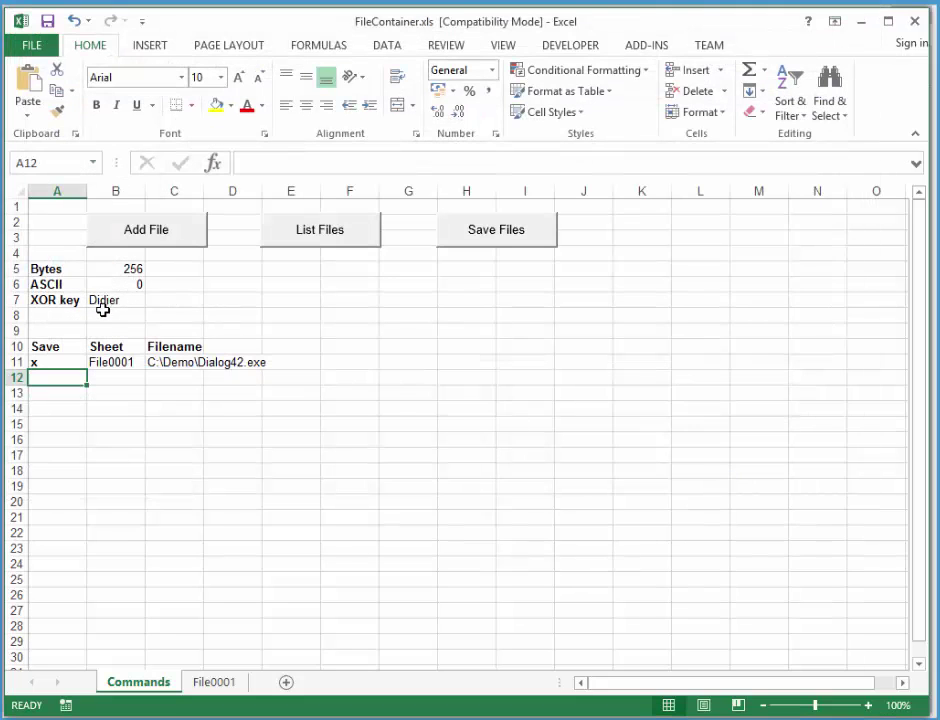
left_click(218, 684)
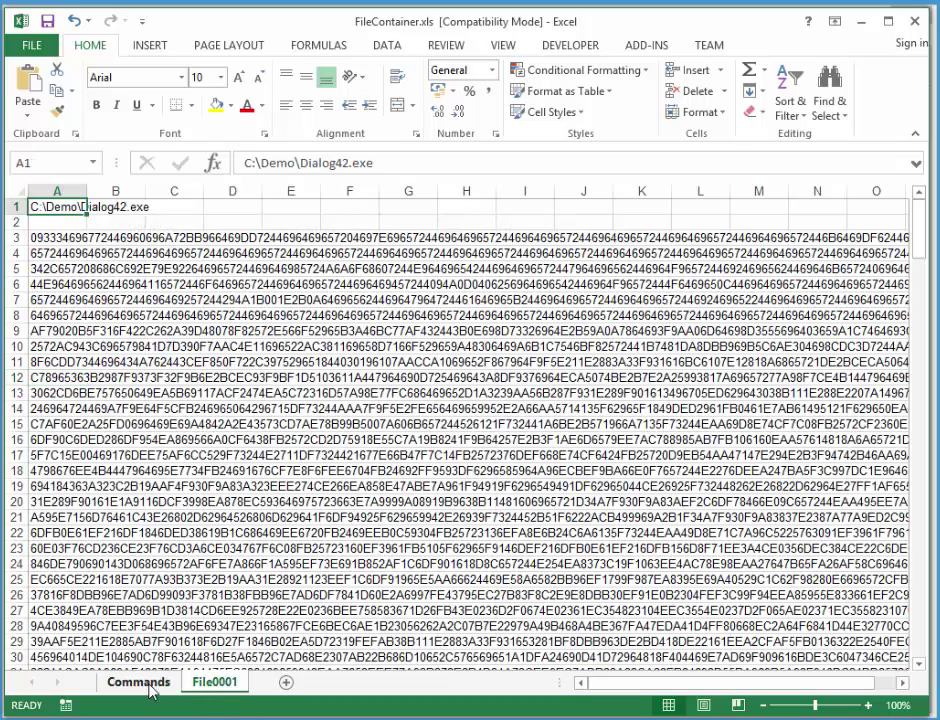
Run the restored Dialog42.exe from the Demo folder, see its 42! answer, close it, and return to Excel
left_click(140, 683)
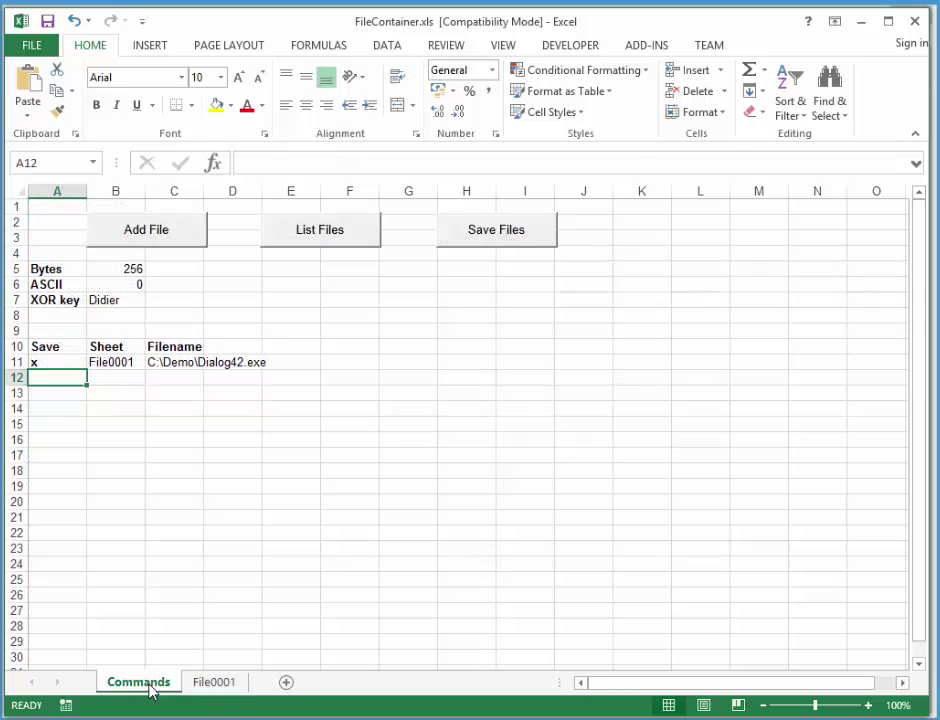
key("alt+Tab")
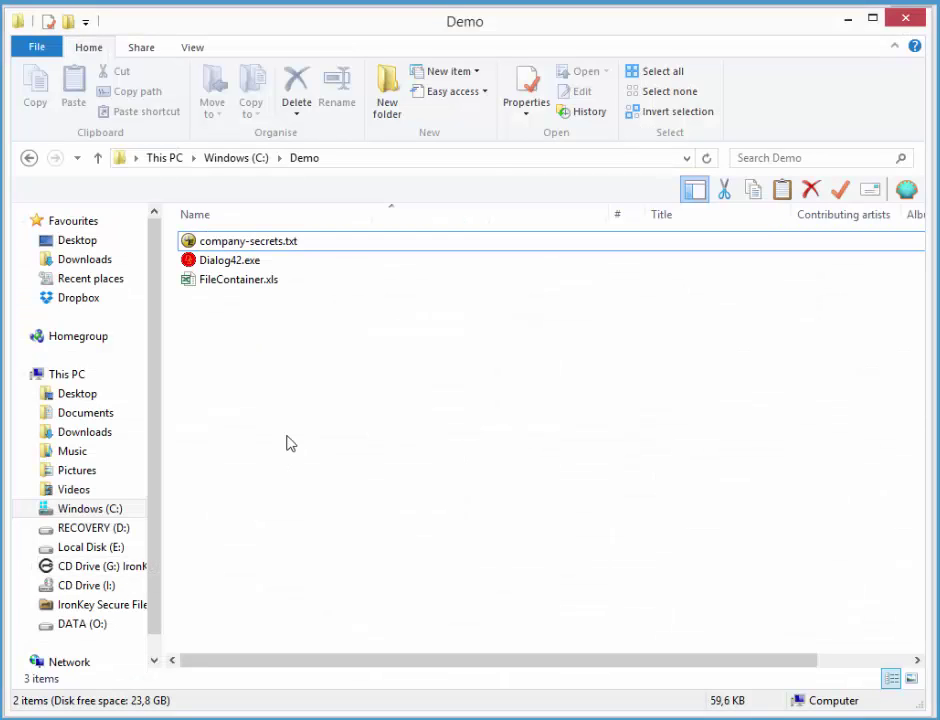
double_click(256, 266)
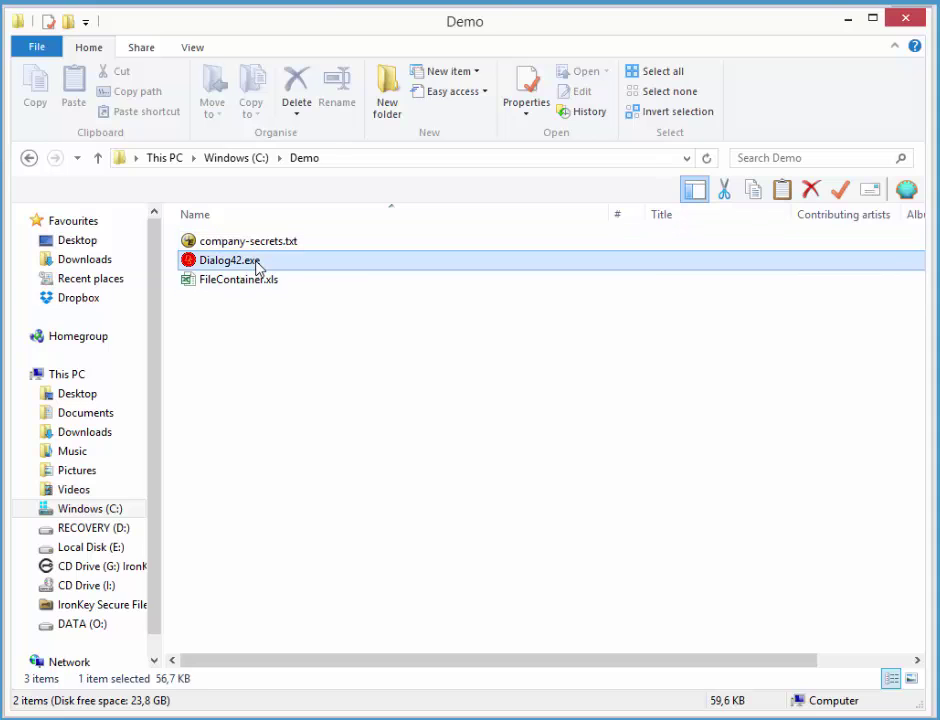
left_click(440, 406)
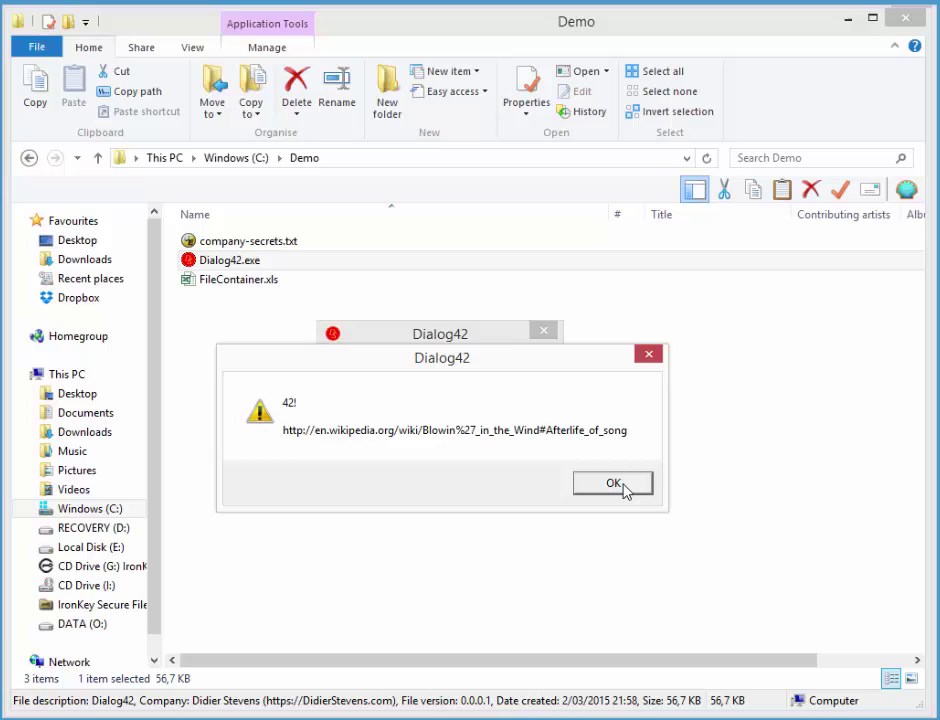
left_click(622, 484)
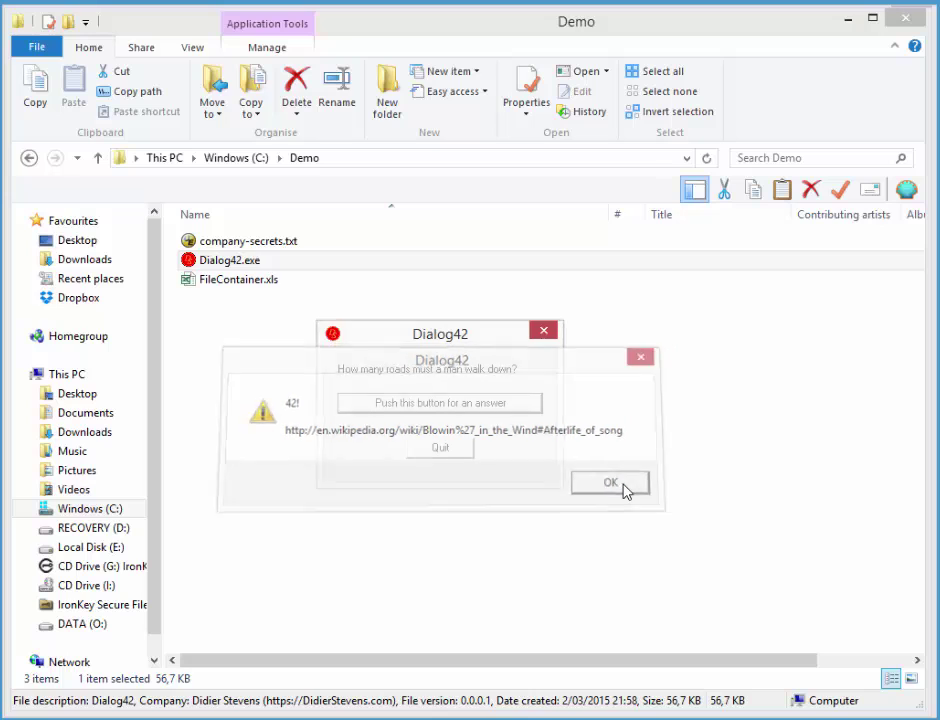
left_click(459, 450)
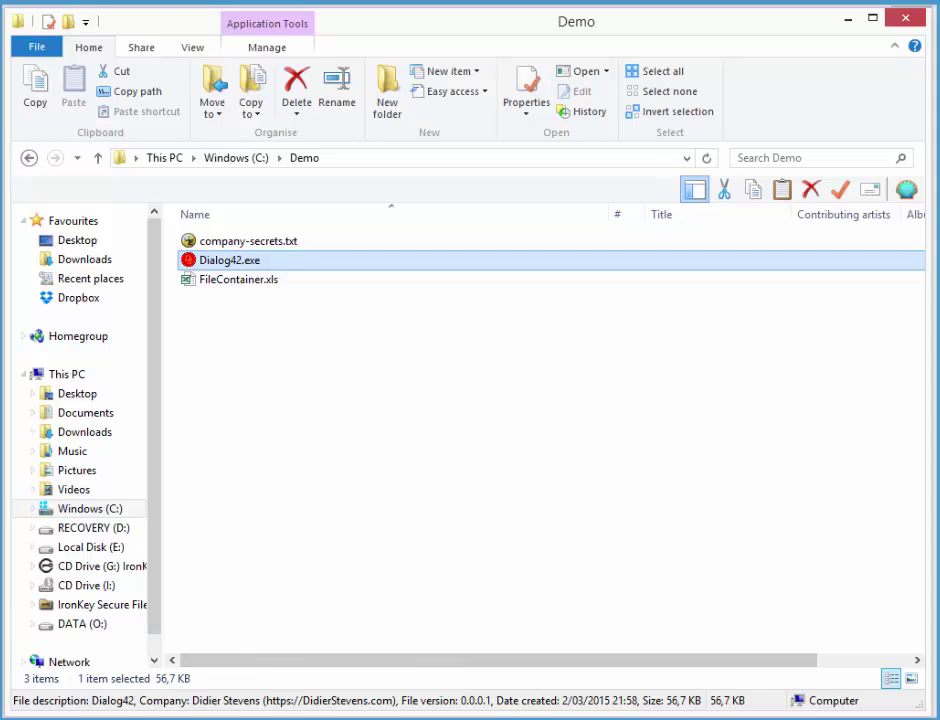
key("alt+Tab")
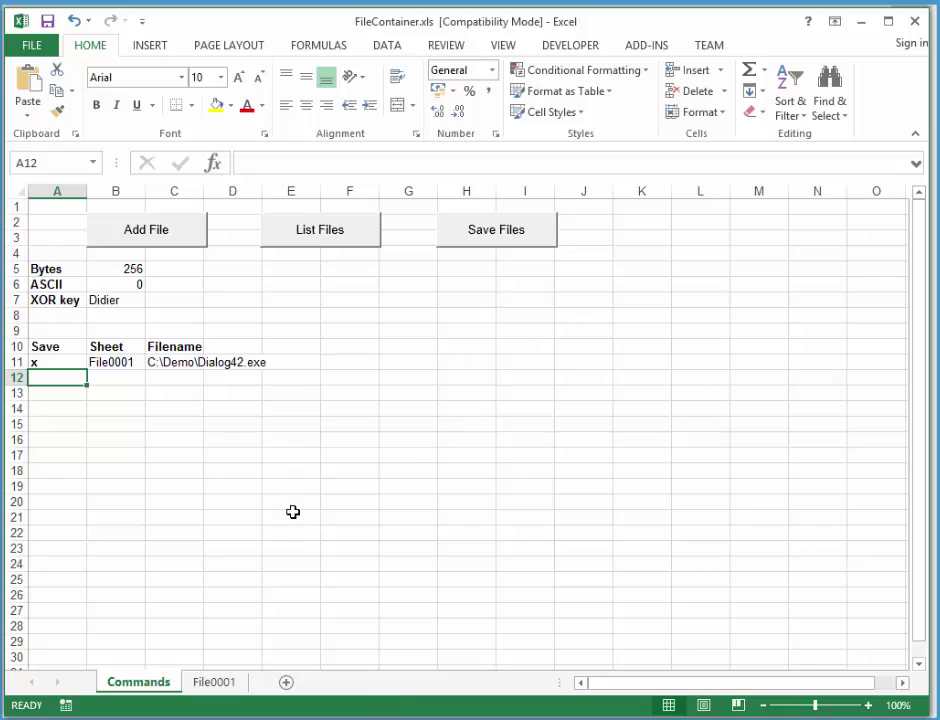
Delete the File0001 sheet and refresh the file list so it is empty
right_click(215, 688)
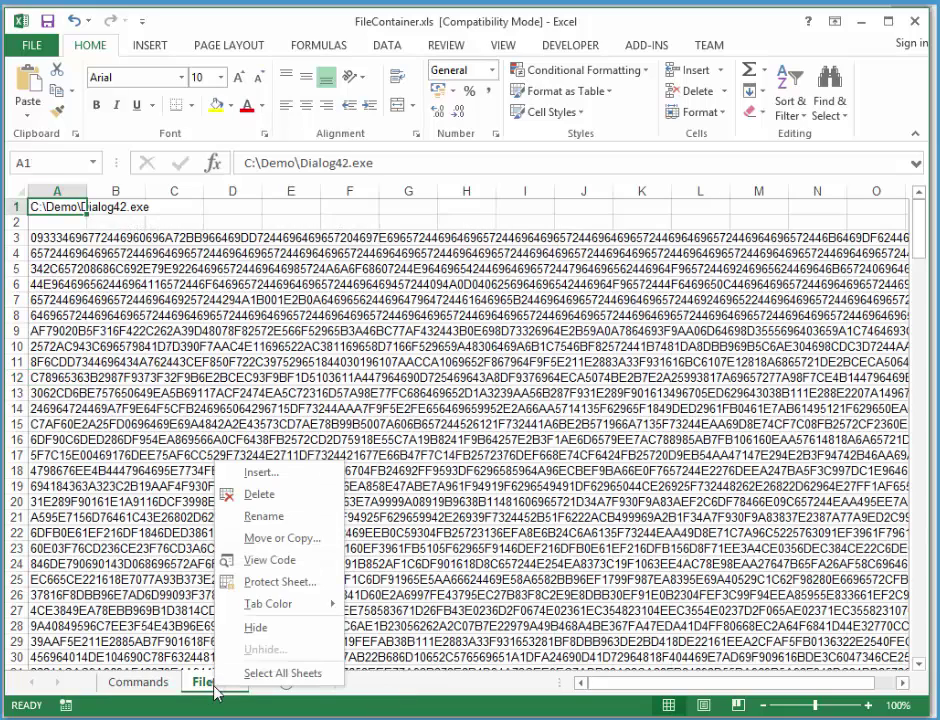
left_click(294, 495)
left_click(413, 461)
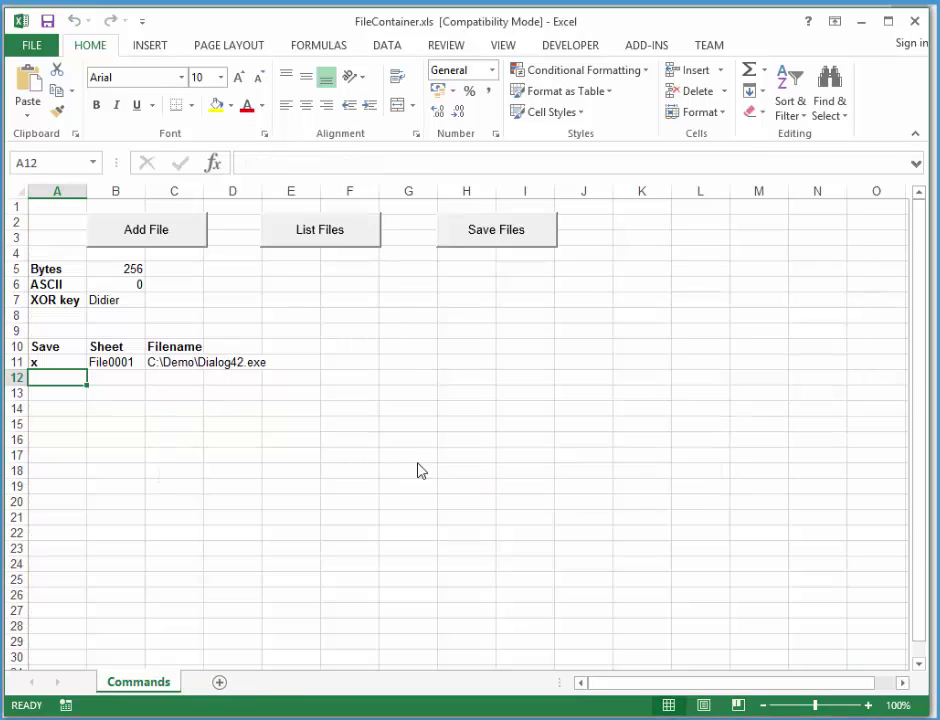
left_click(322, 238)
Change the XOR key in B7 to Secret and return to the Wikipedia edit page
left_click(127, 306)
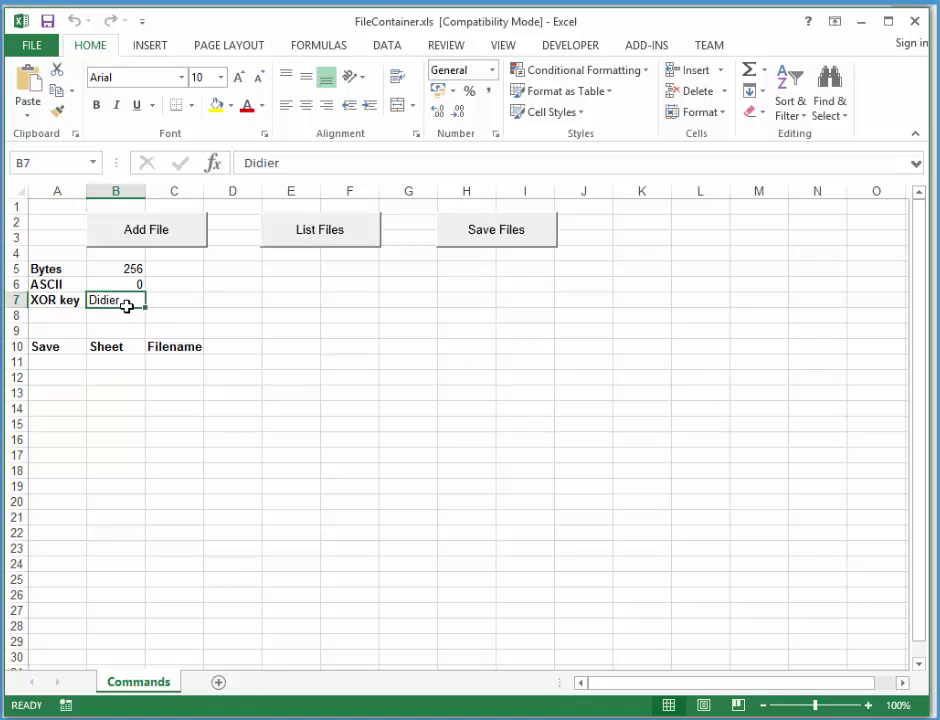
type("Se")
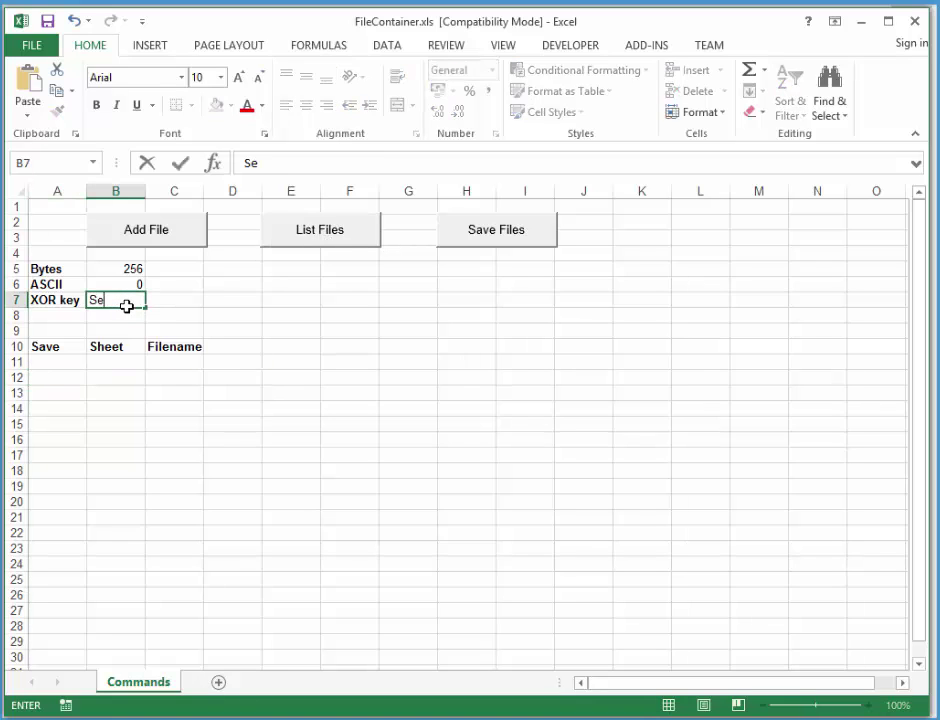
type("cret")
key("Return")
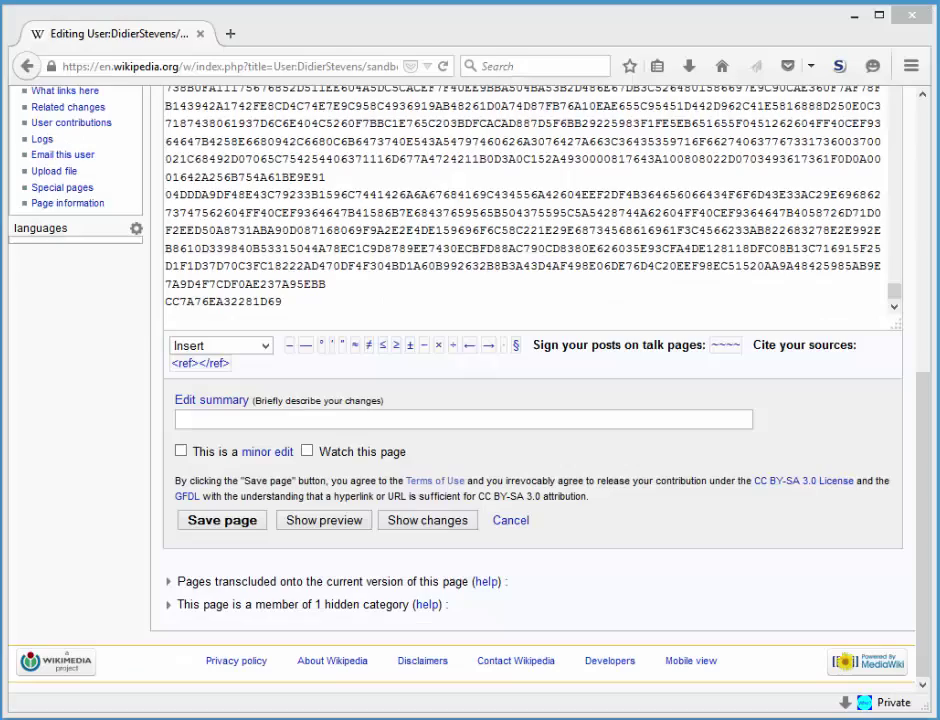
key("ctrl+a")
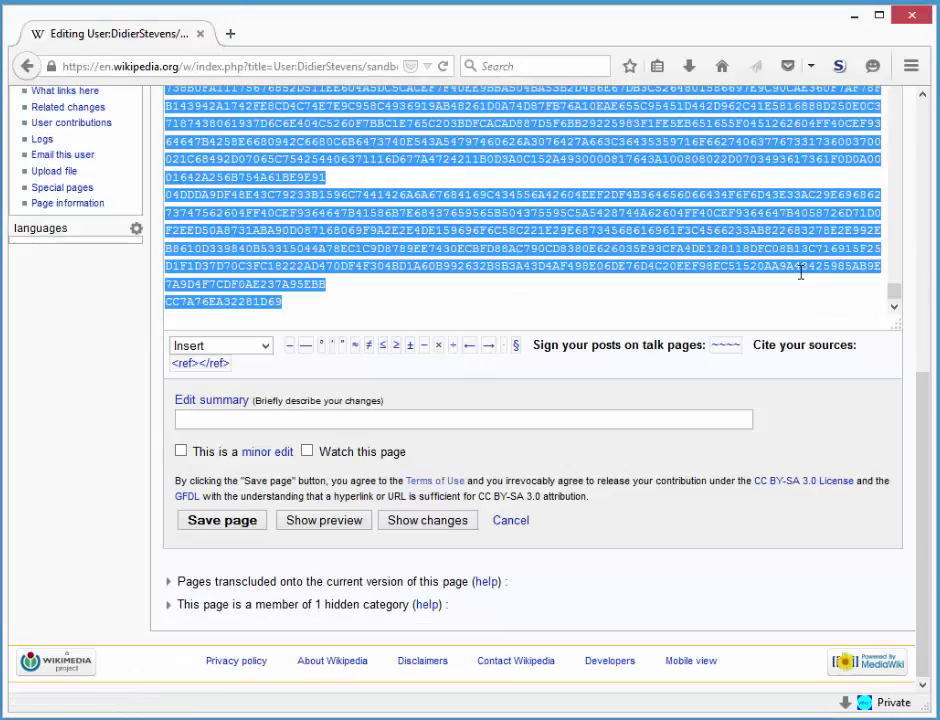
Abandon the old-revision edit unsaved and return to the current sandbox via the user page tab
scroll(810, 220, "up", 10)
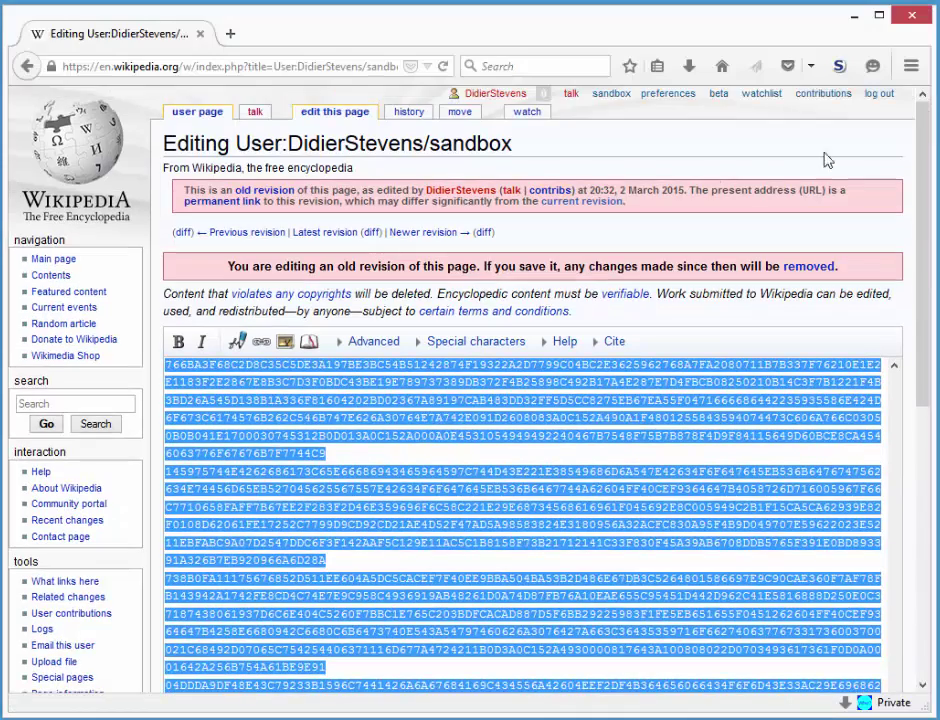
left_click(211, 115)
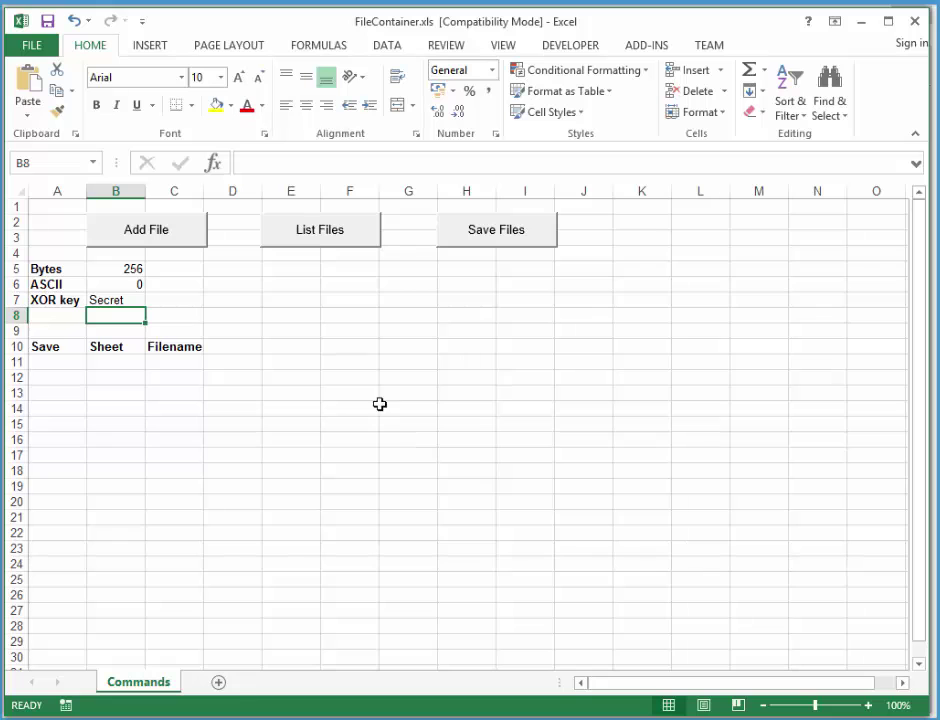
Add C:\Demo\company-secrets.txt via Add File, creating a File0001 sheet of its encoded hex
left_click(155, 232)
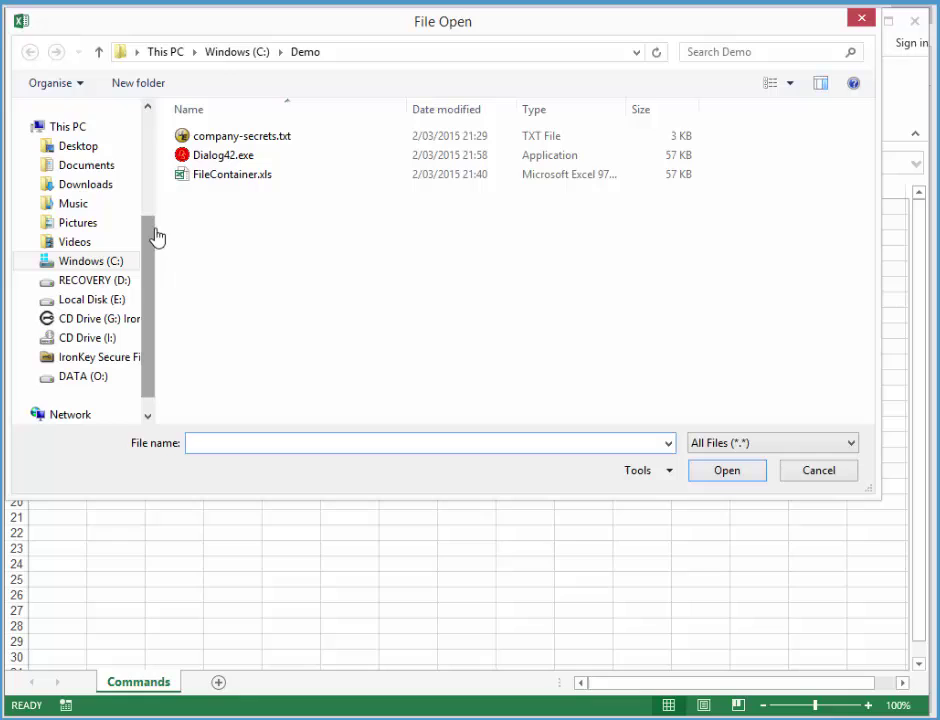
left_click(276, 142)
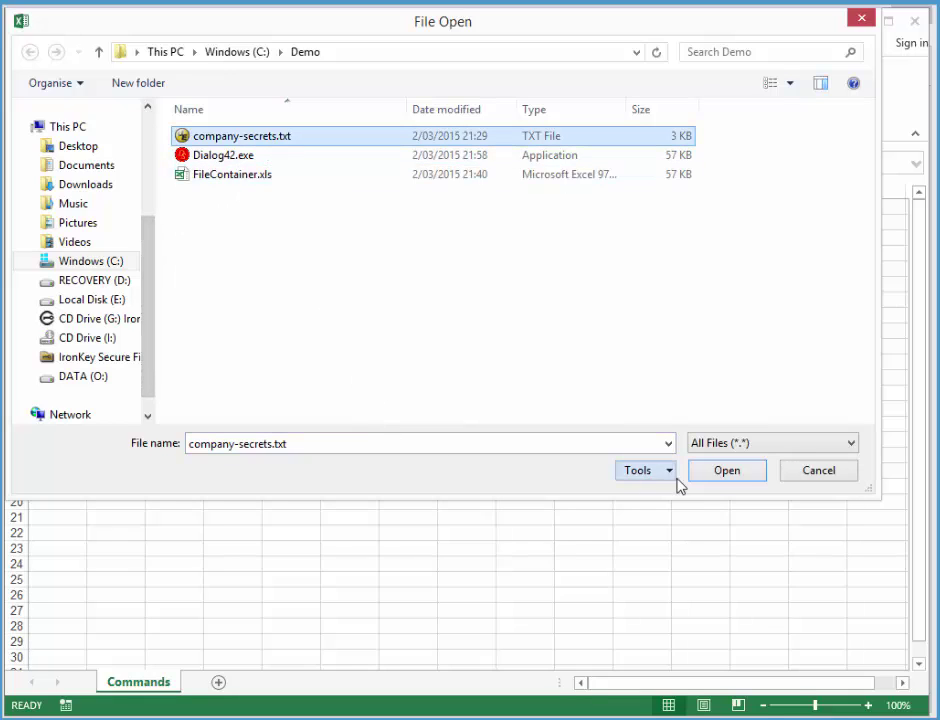
left_click(729, 471)
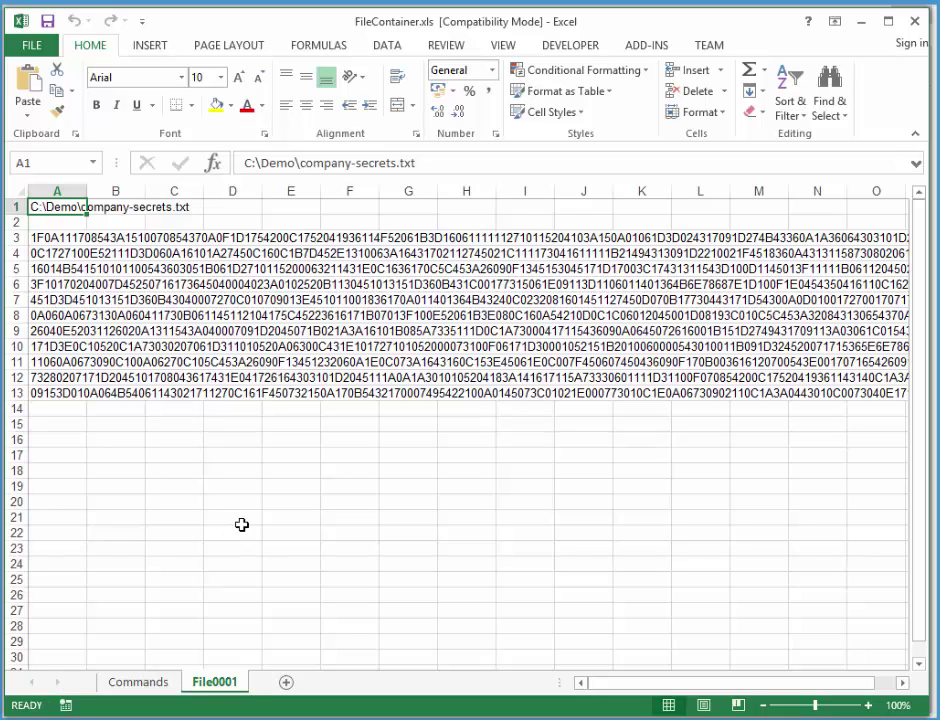
Copy the company-secrets.txt path and hex rows in A1:A13, then return to the Wikipedia sandbox
key("shift+Down")
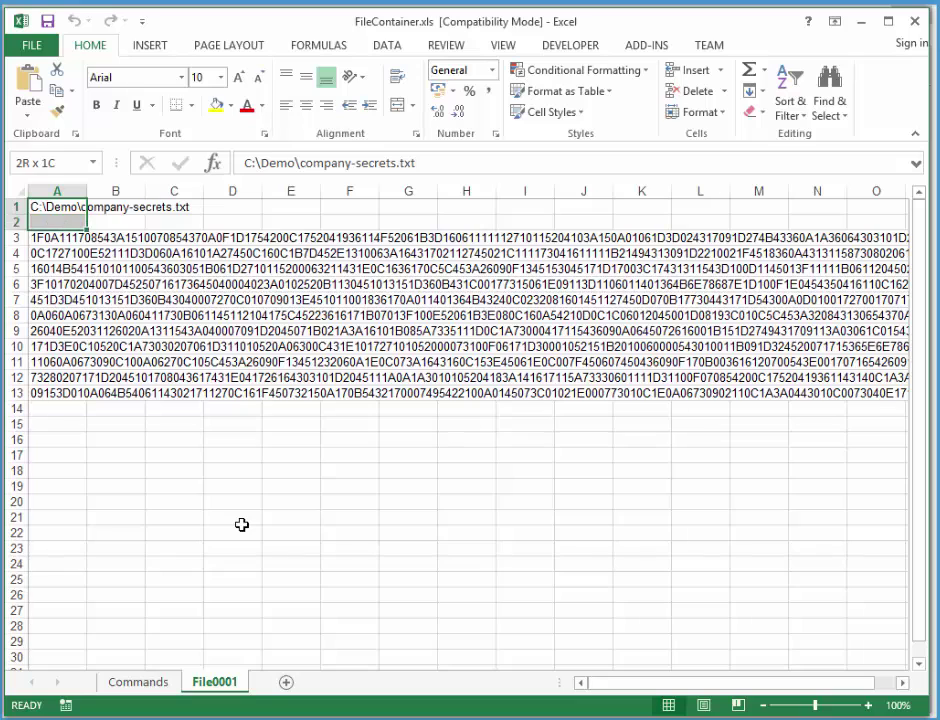
key("shift+Down")
key("shift+Down")
key("shift+Down")
key("shift+Down")
key("shift+Down")
key("shift+Down")
key("shift+Down")
key("shift+Down")
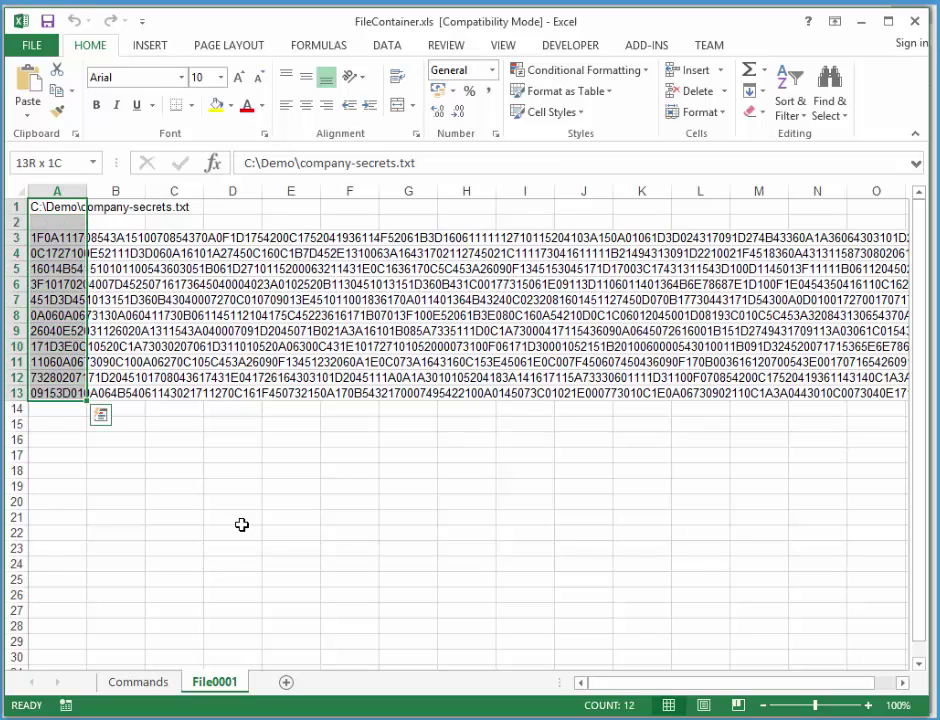
key("ctrl+c")
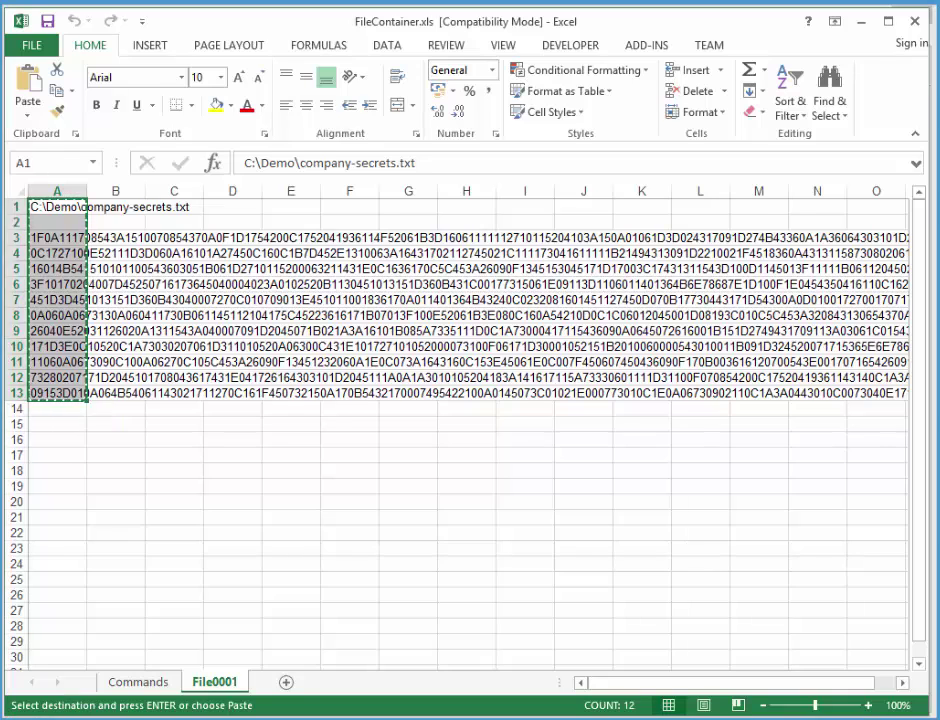
key("alt+Tab")
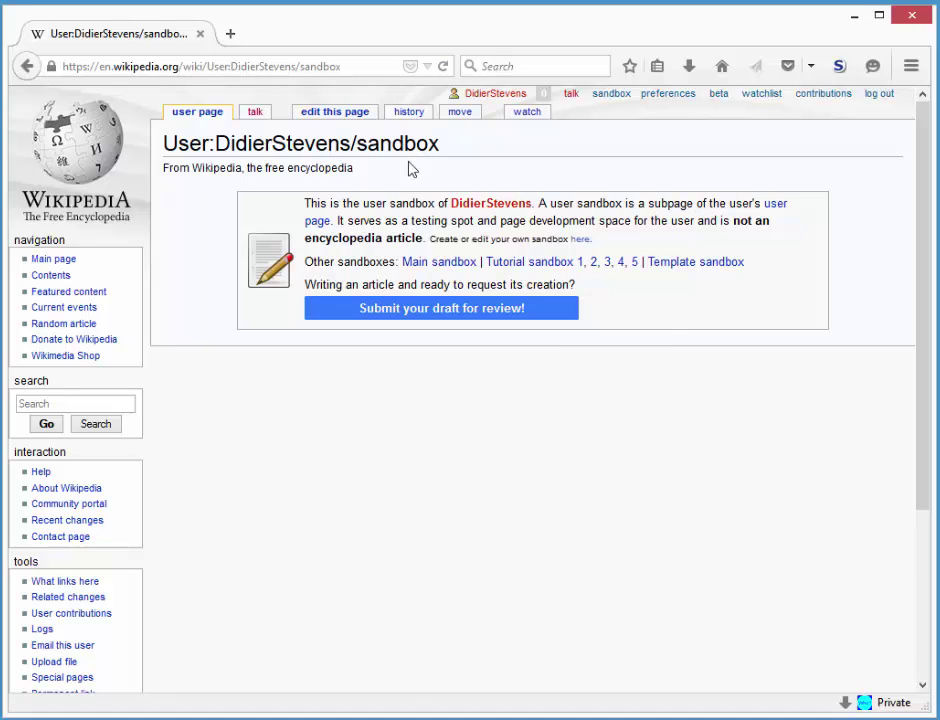
Paste the company-secrets.txt path and hex rows into the sandbox source and save the page
left_click(338, 114)
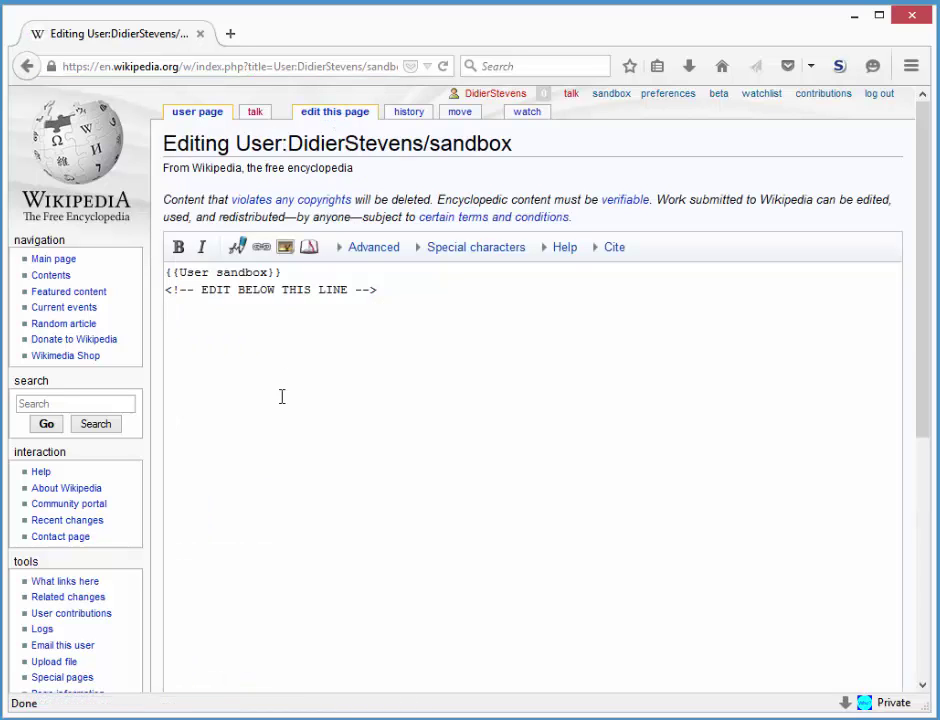
key("ctrl+v")
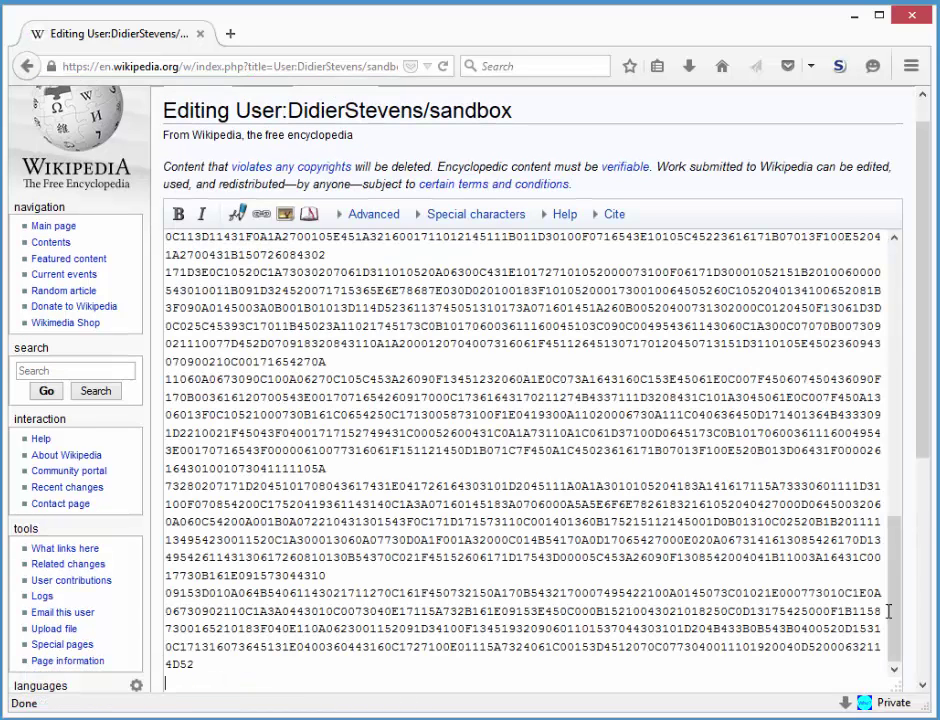
scroll(925, 676, "down", 5)
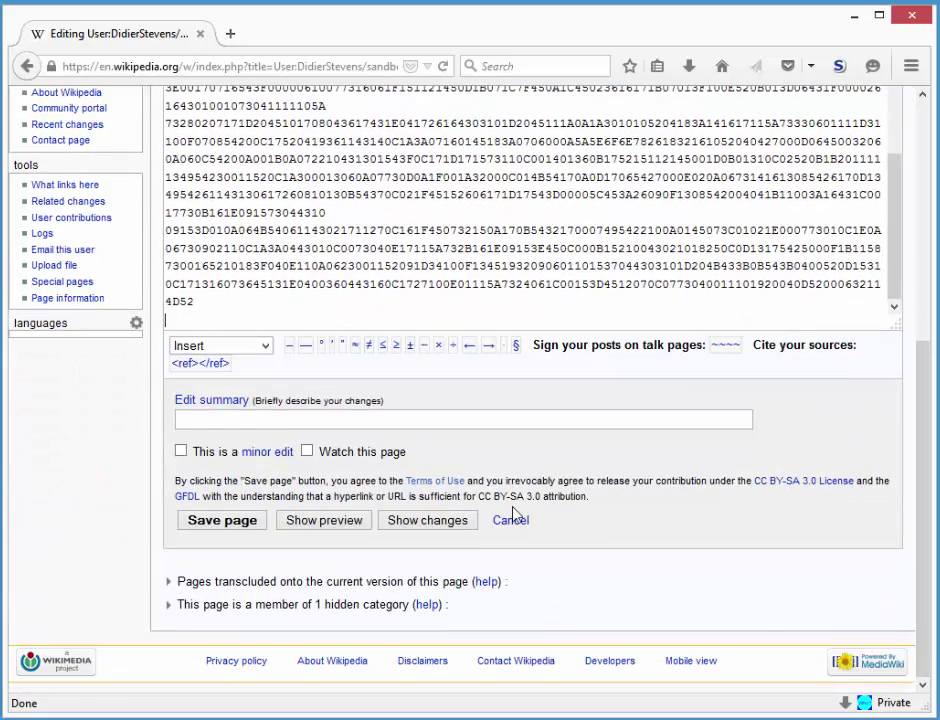
left_click(245, 524)
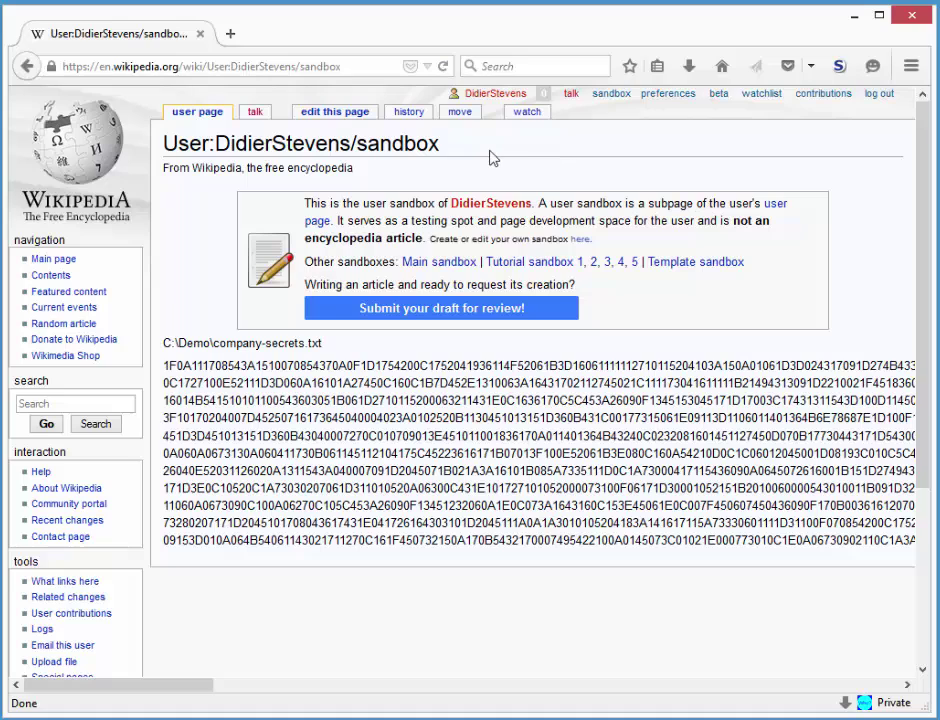
Undo the hex-text edit from history, save the sandbox, then view the 21:00 revision
left_click(415, 118)
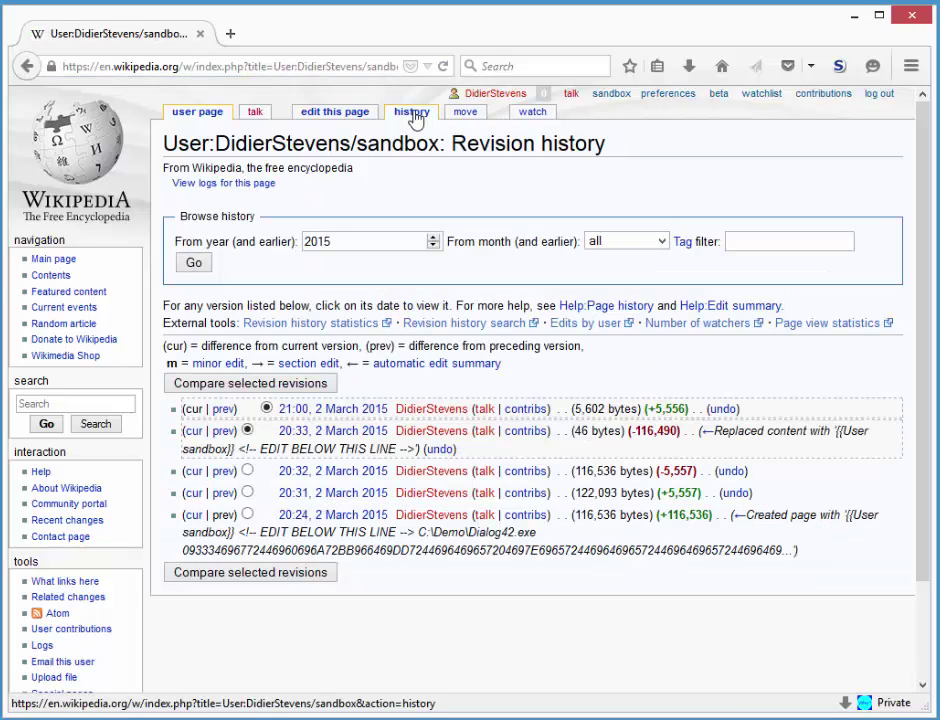
left_click(723, 410)
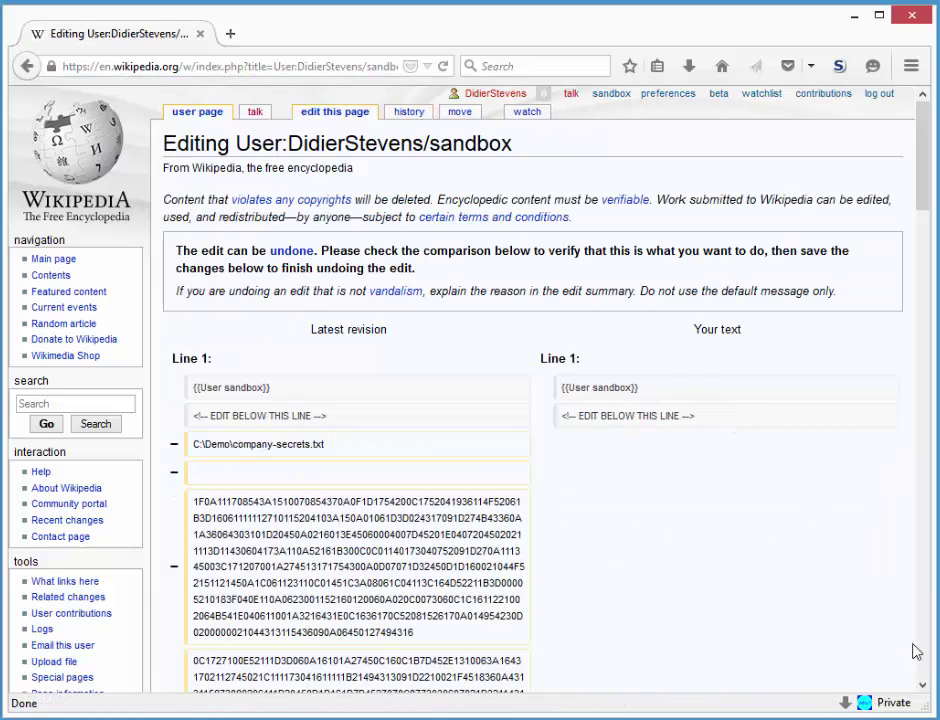
scroll(925, 665, "down", 10)
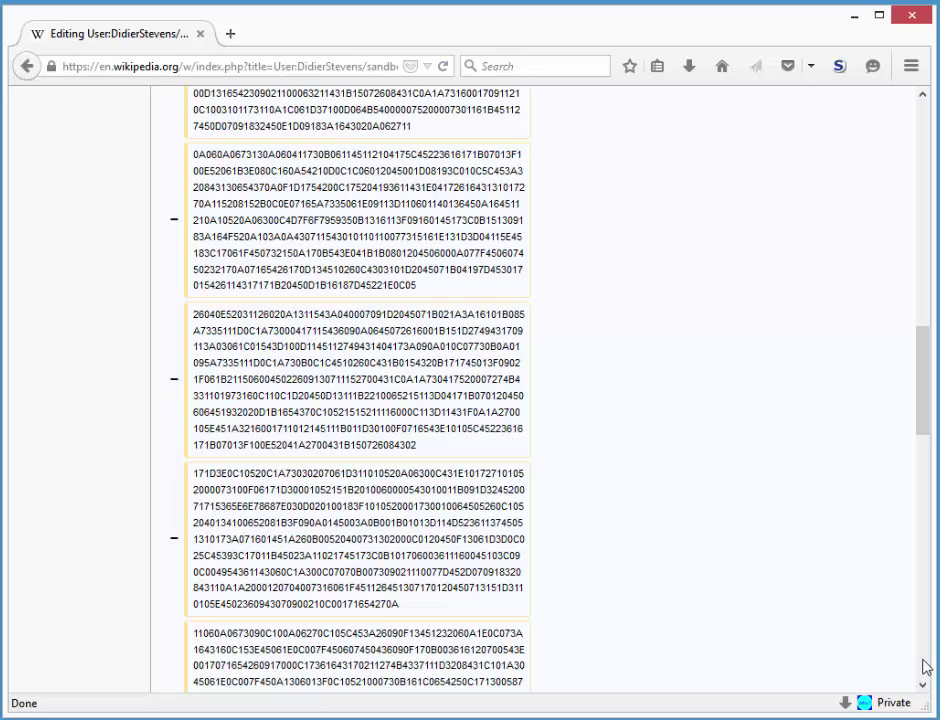
scroll(925, 665, "down", 10)
scroll(925, 665, "down", 5)
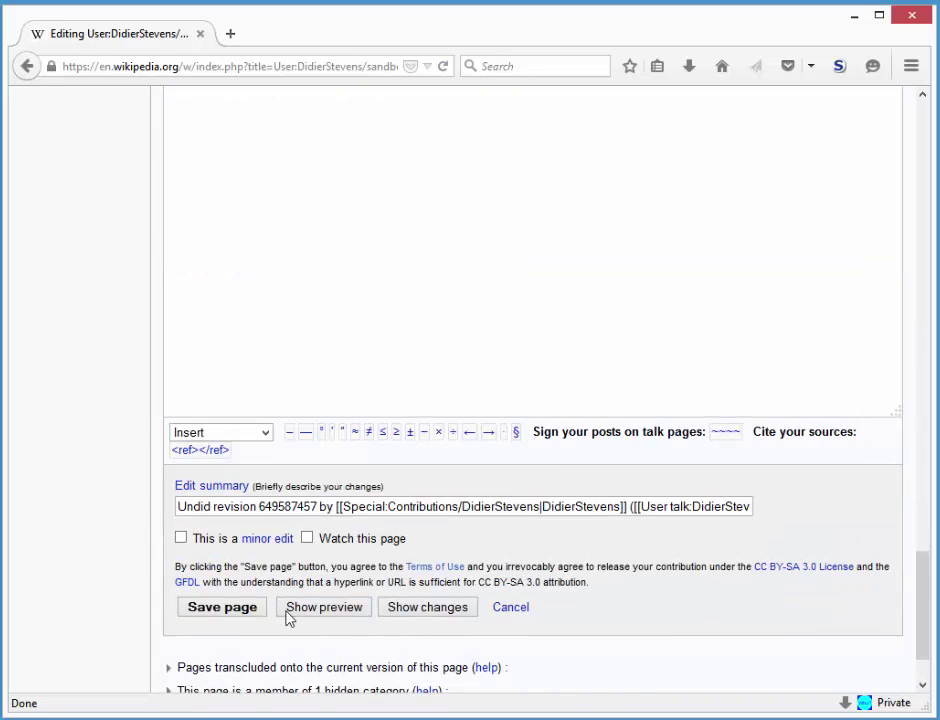
left_click(240, 614)
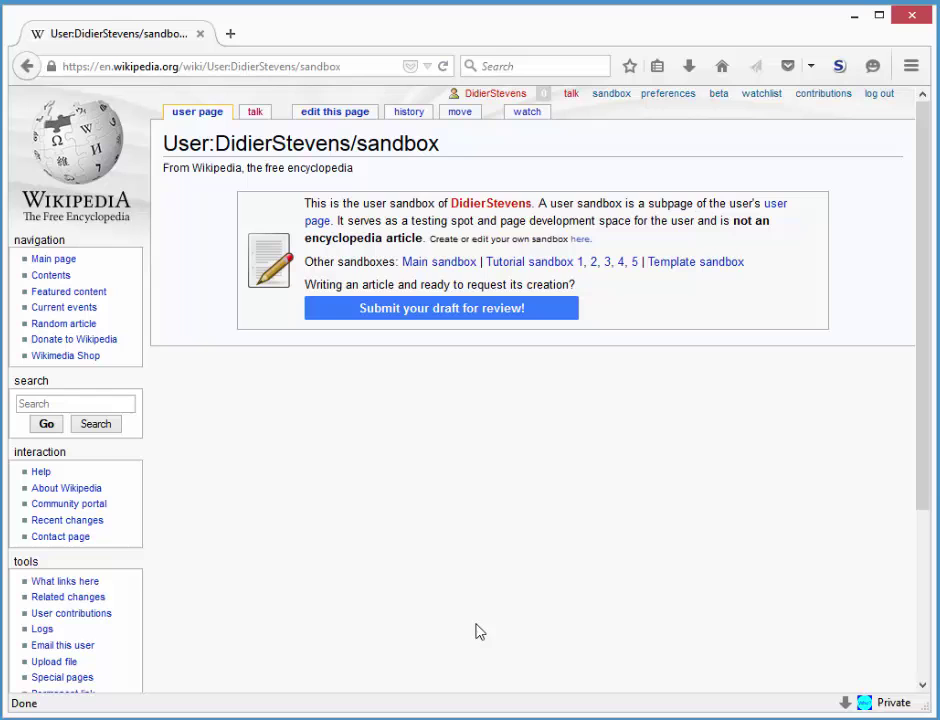
left_click(410, 113)
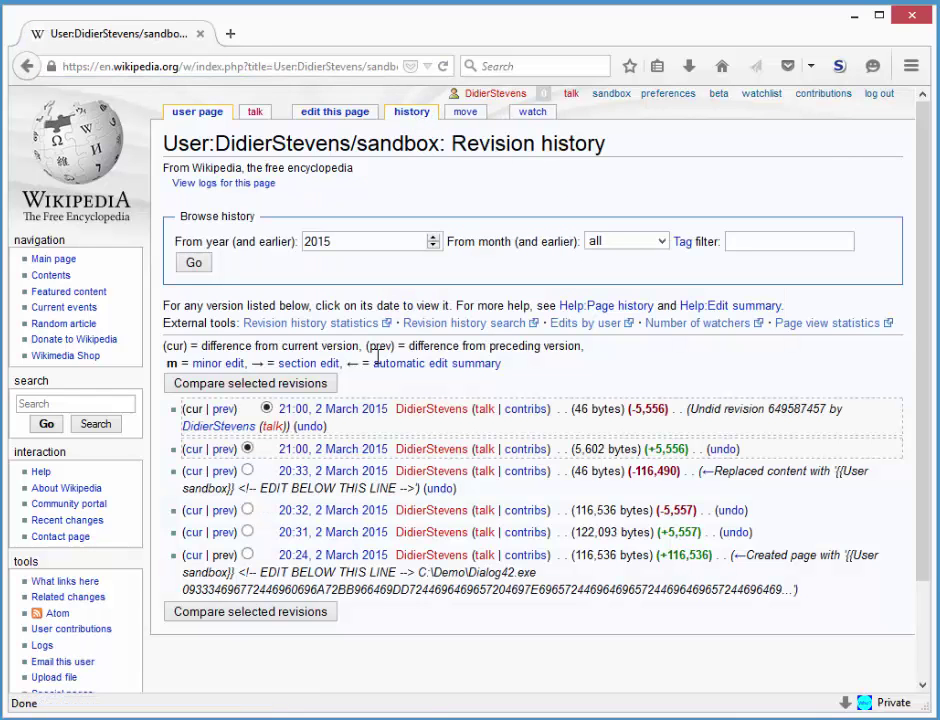
left_click(351, 450)
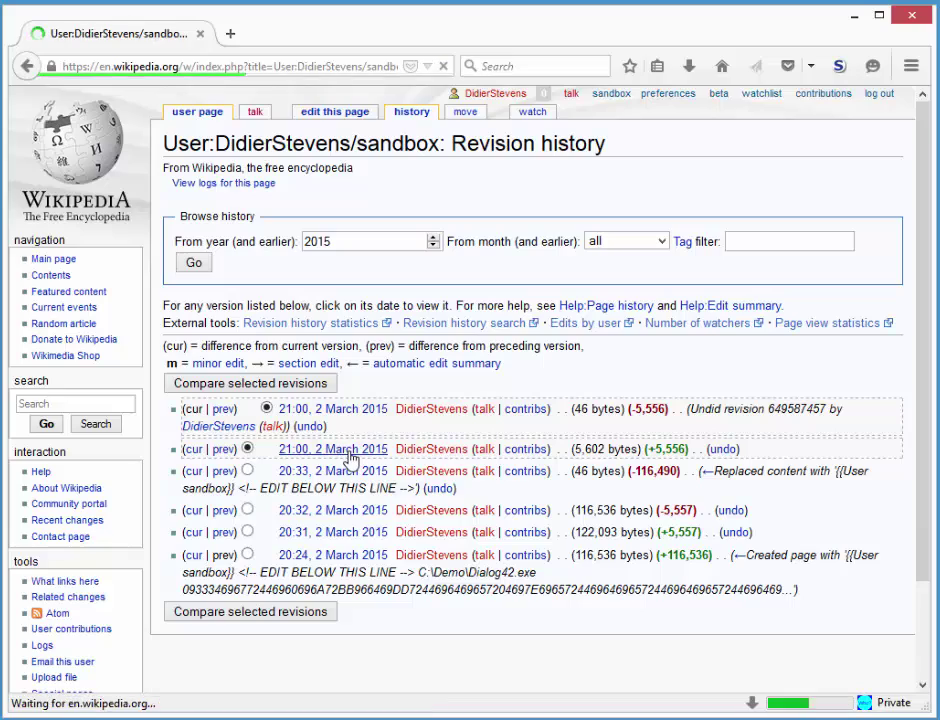